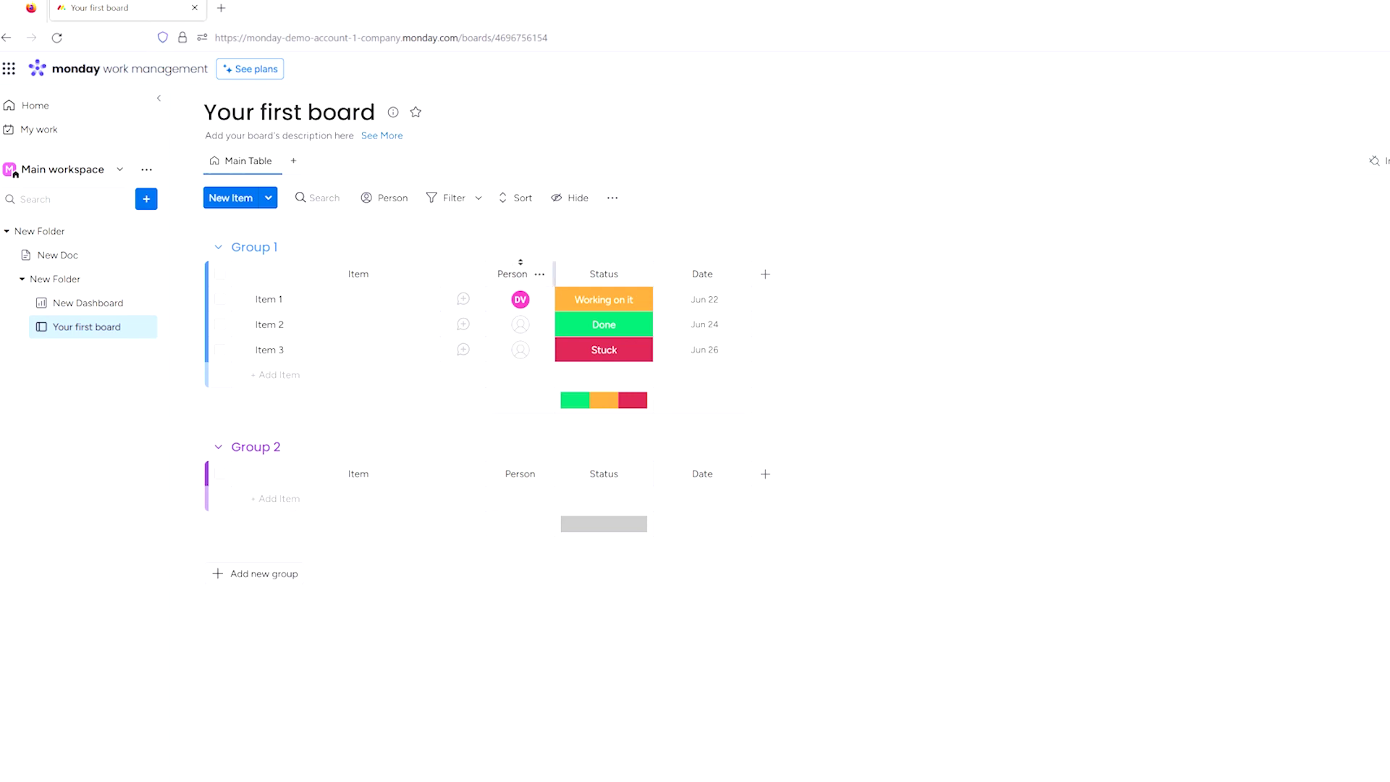
- Rename the board "Your first board" as "Client ABC"
click(297, 115)
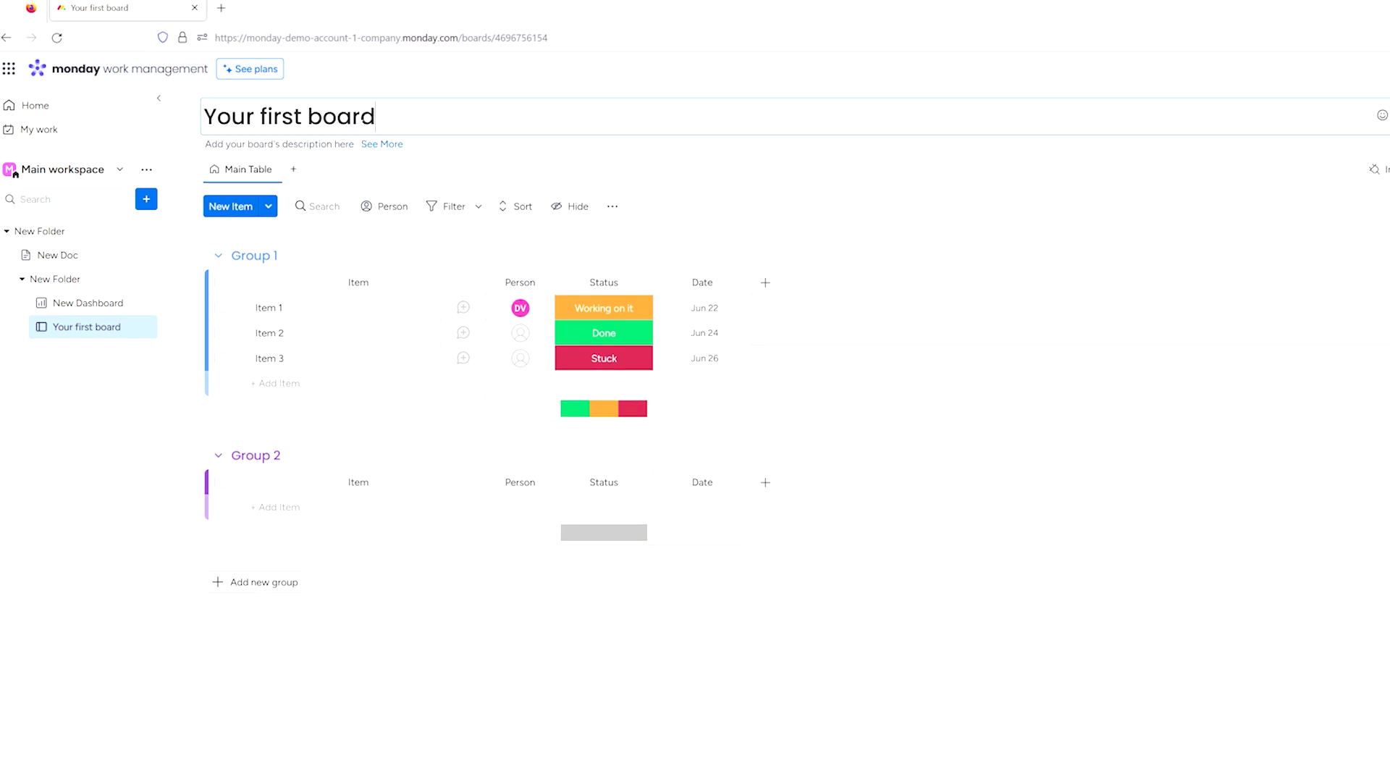
key(ctrl+a)
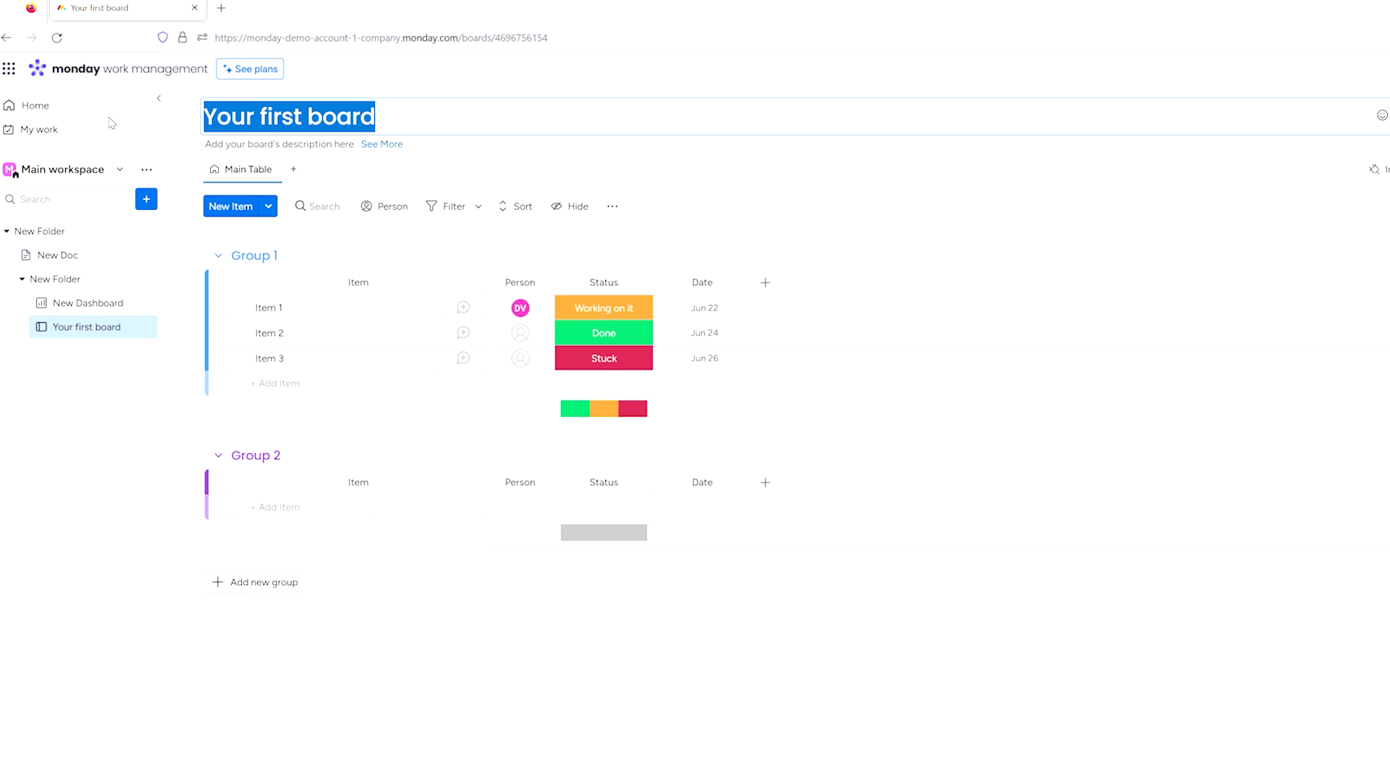
text(Client ABC)
click(471, 147)
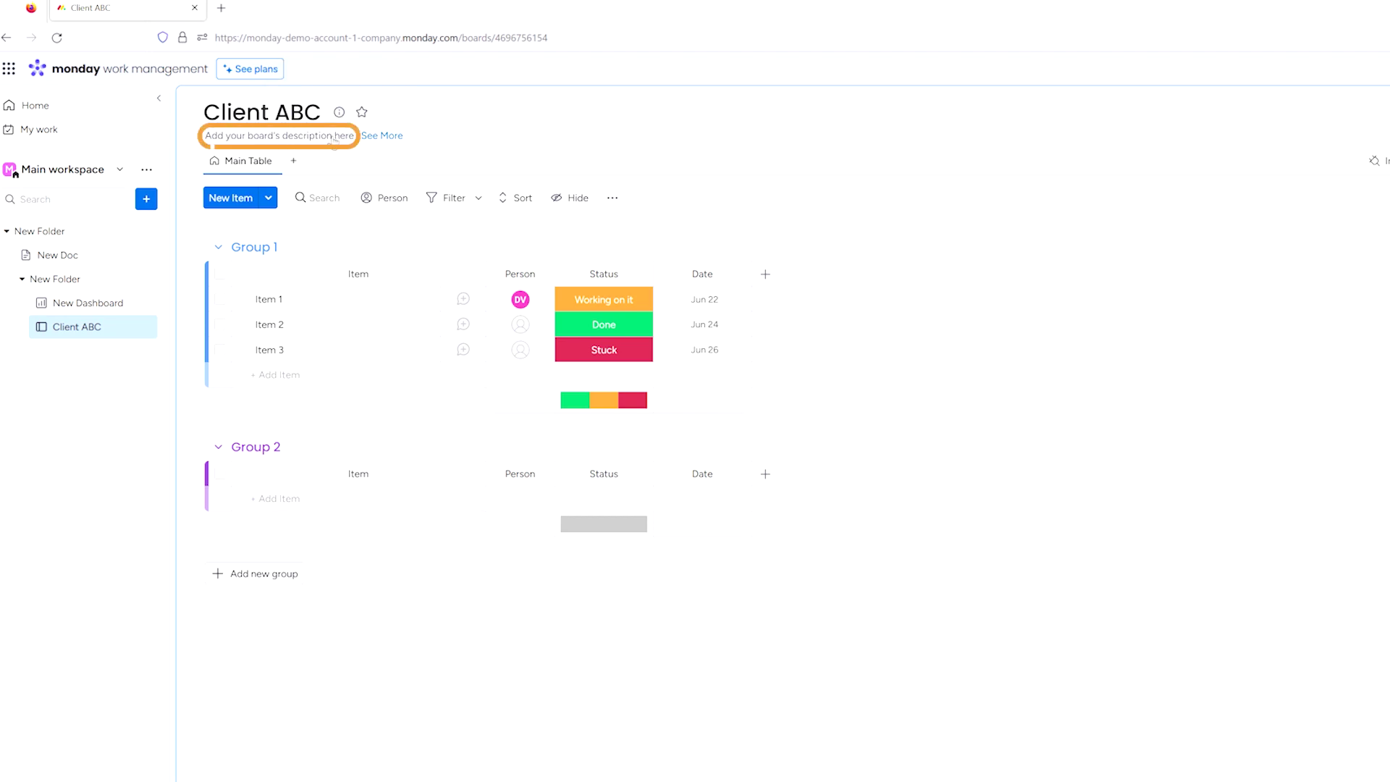
- Set the board's description to "This is for this specific client" in the board info
click(372, 137)
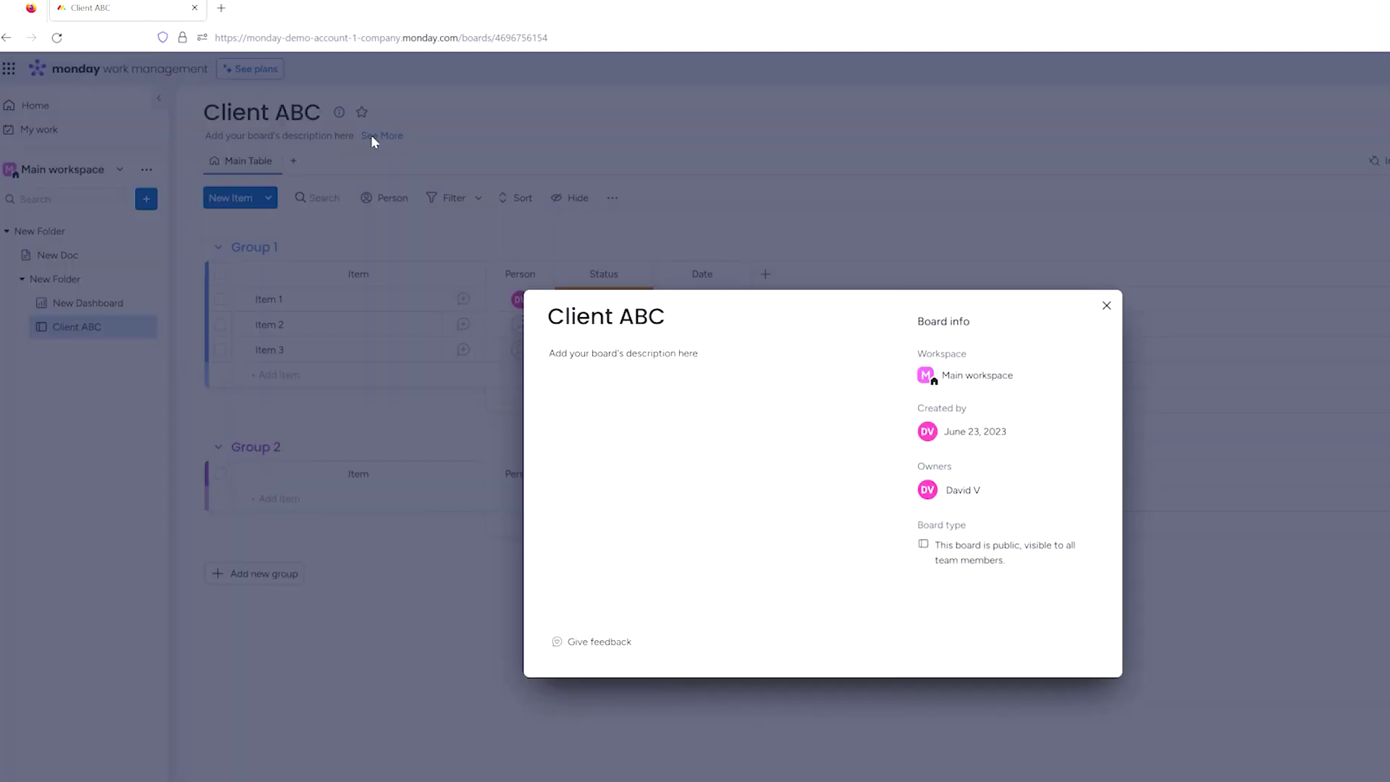
click(400, 163)
click(339, 112)
triple_click(687, 353)
double_click(688, 353)
triple_click(687, 353)
text(This is for this specific lcient)
click(1107, 305)
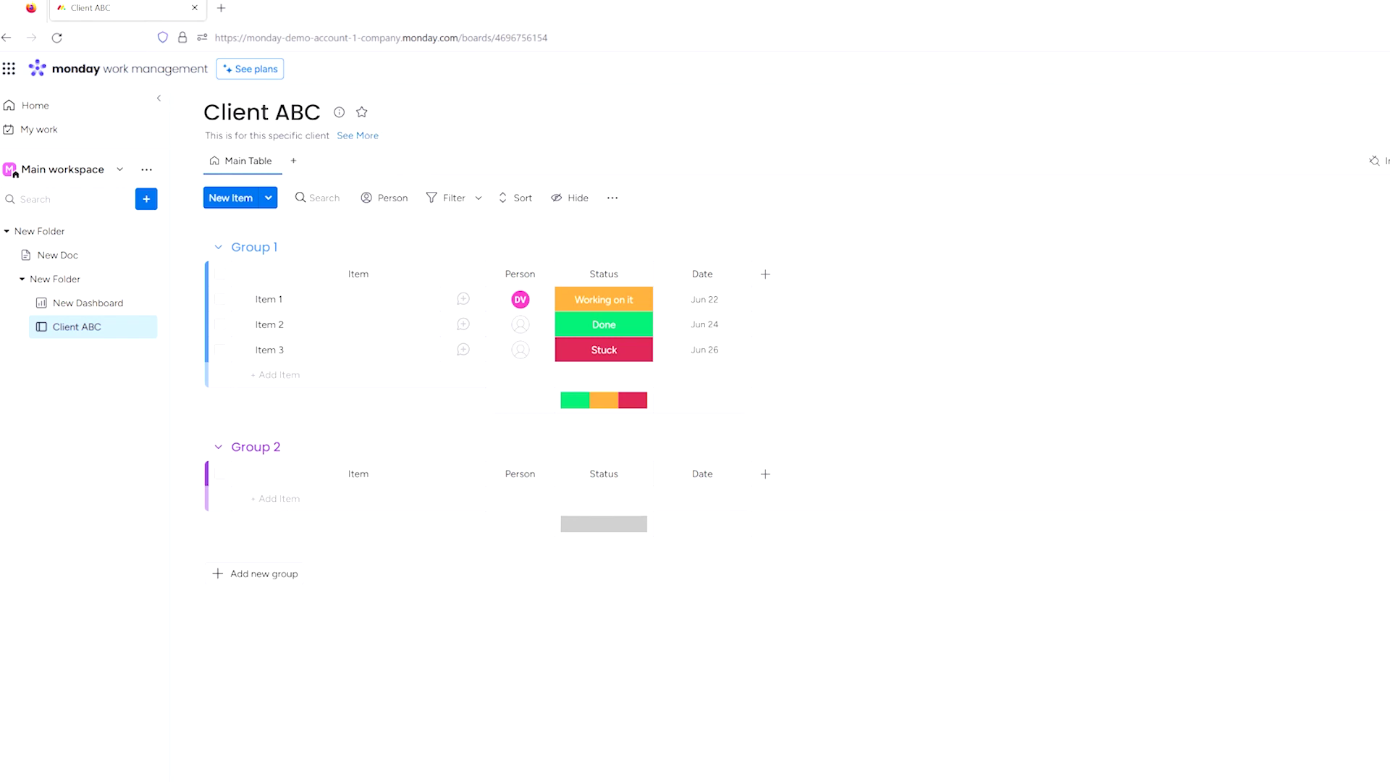
- Review the board's activity log with its filter choices, the last viewed list and the updates, and close the log
click(363, 113)
click(1254, 110)
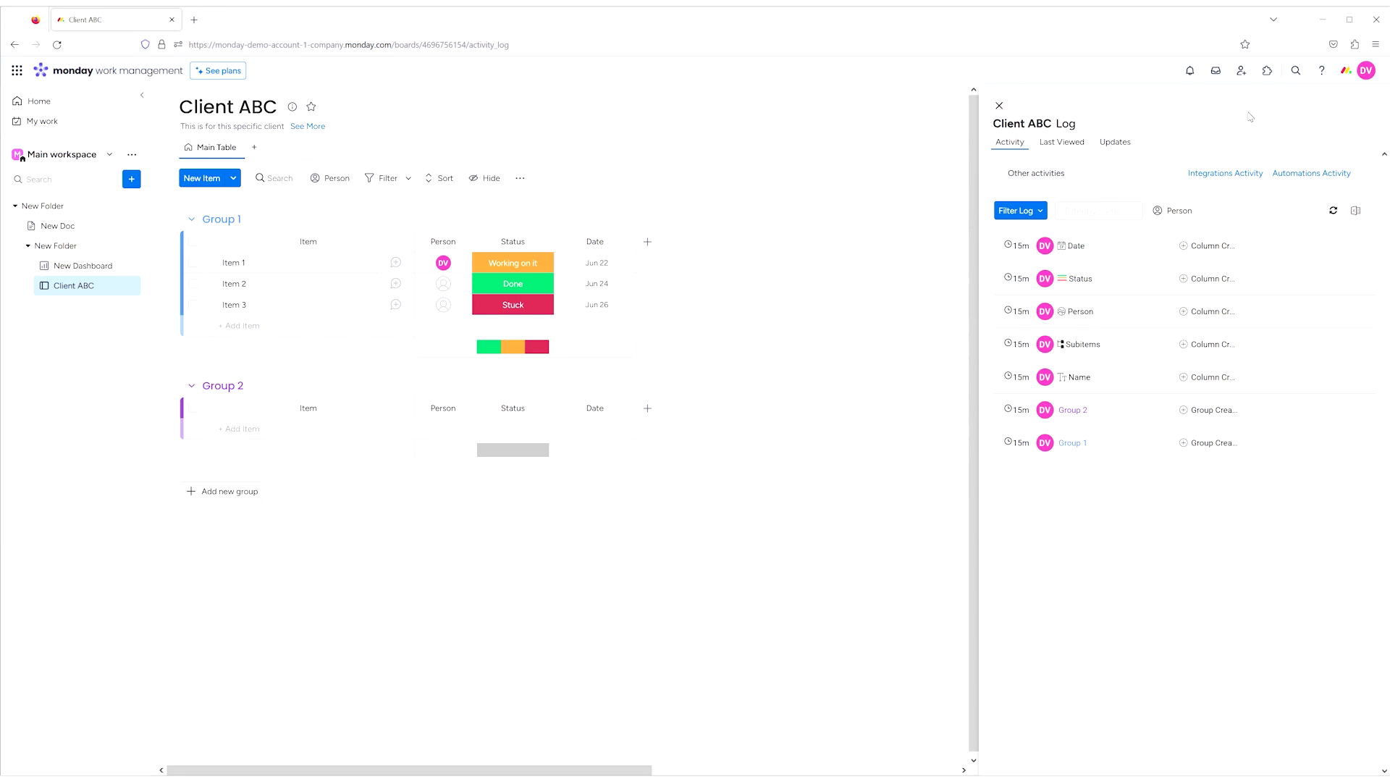
mouse_move(1028, 251)
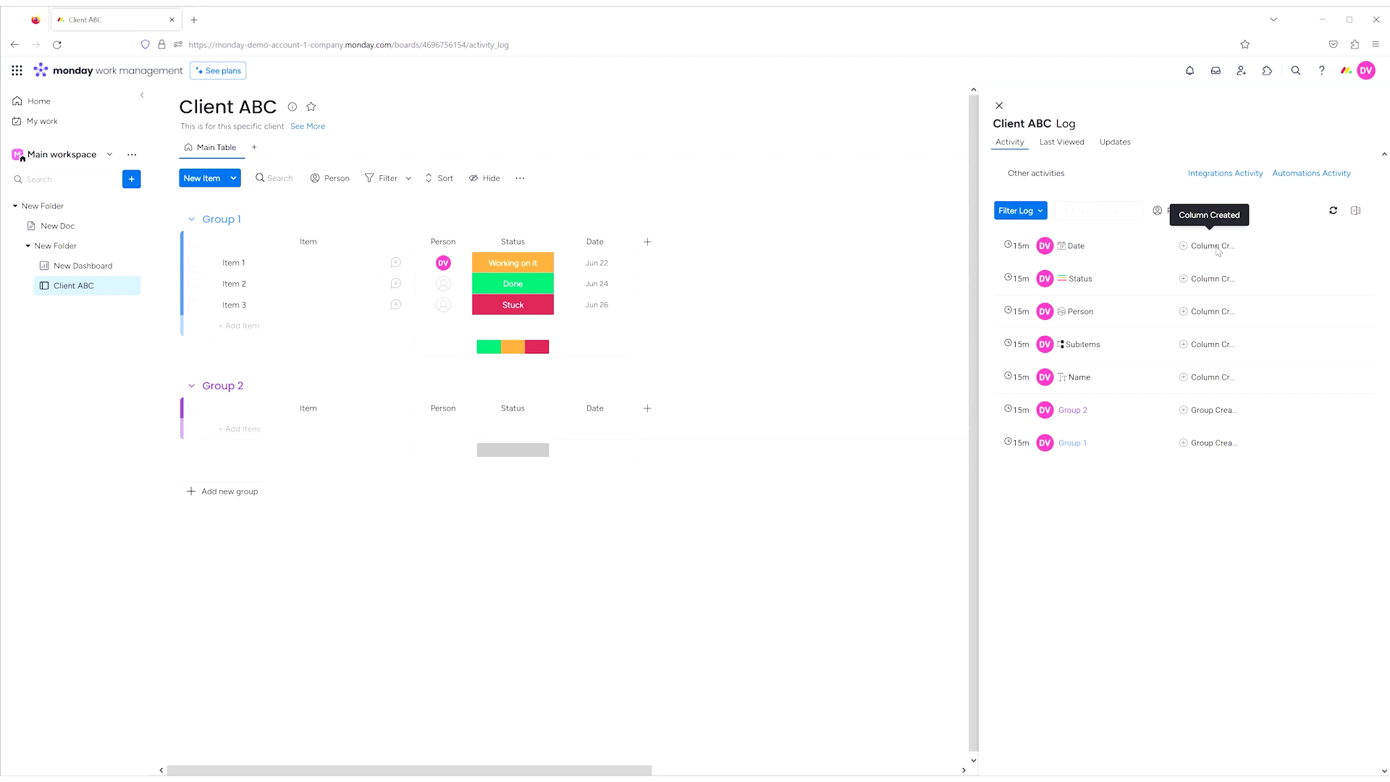
click(1039, 211)
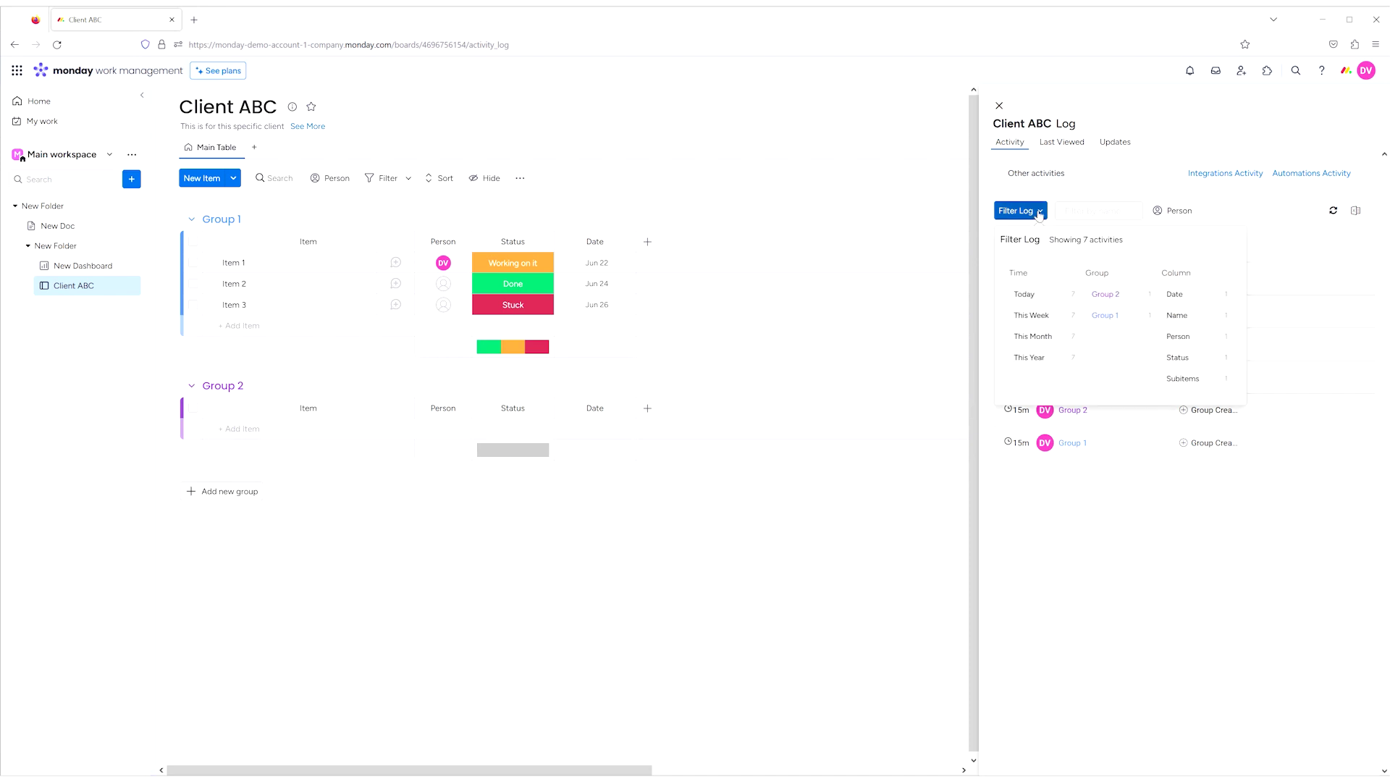
click(1099, 211)
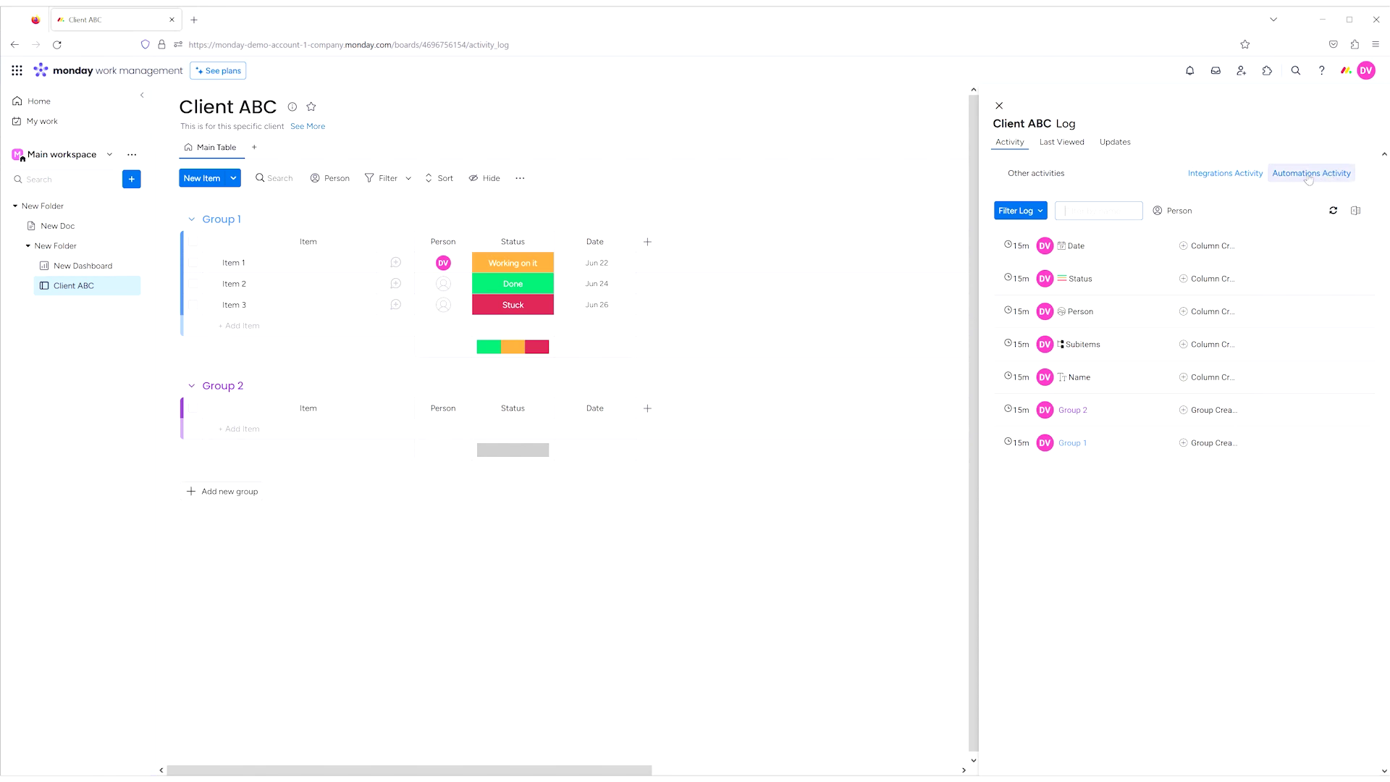
click(1061, 143)
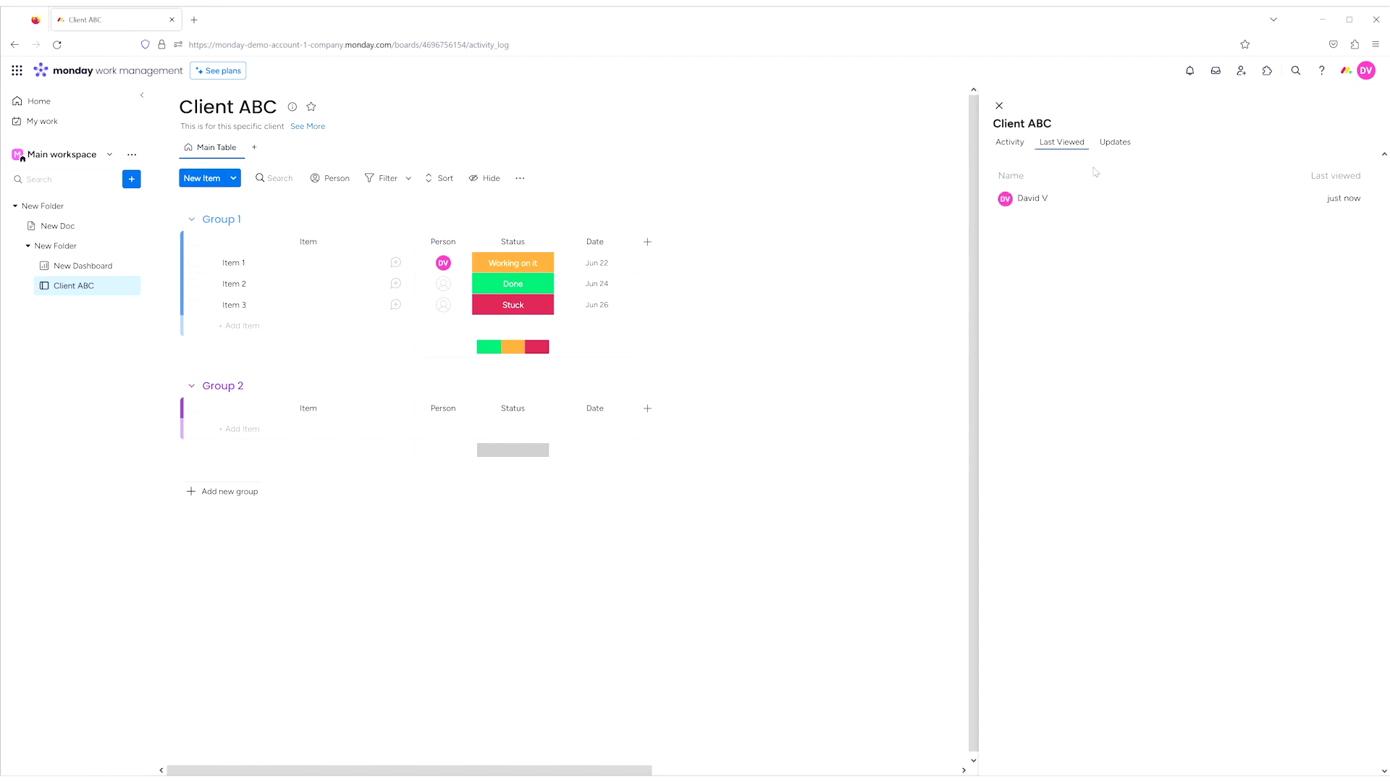
click(1115, 143)
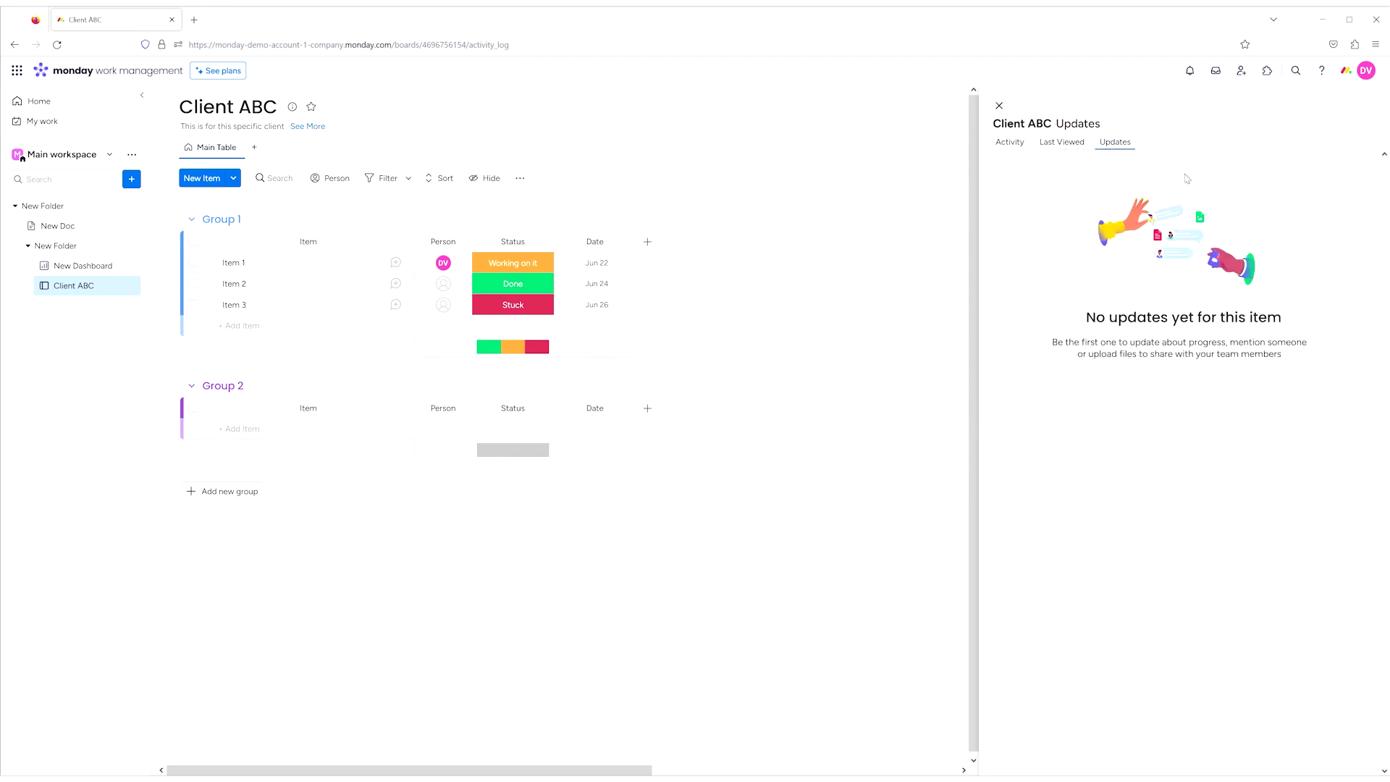
click(1000, 106)
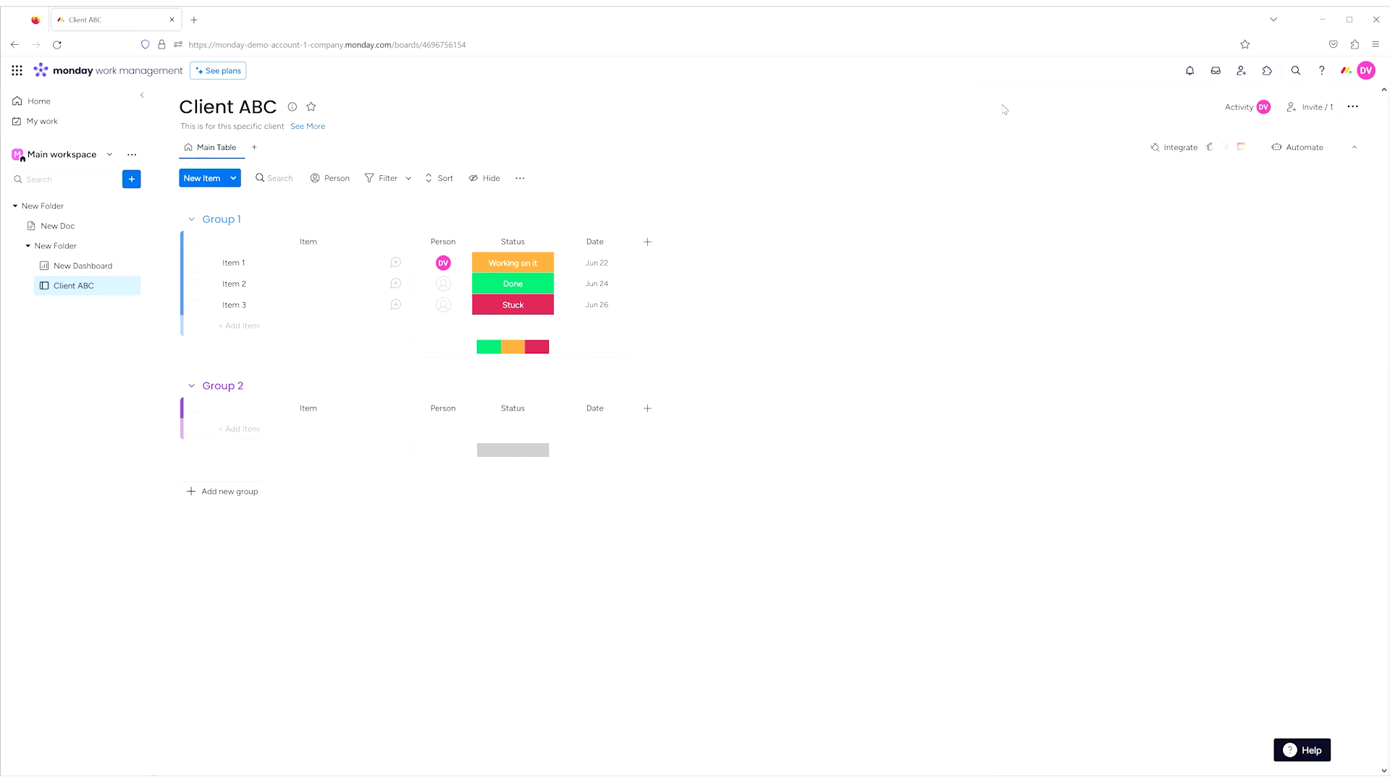
- Check the board's members and the owner role in the invitation dialog, and close it
click(1314, 107)
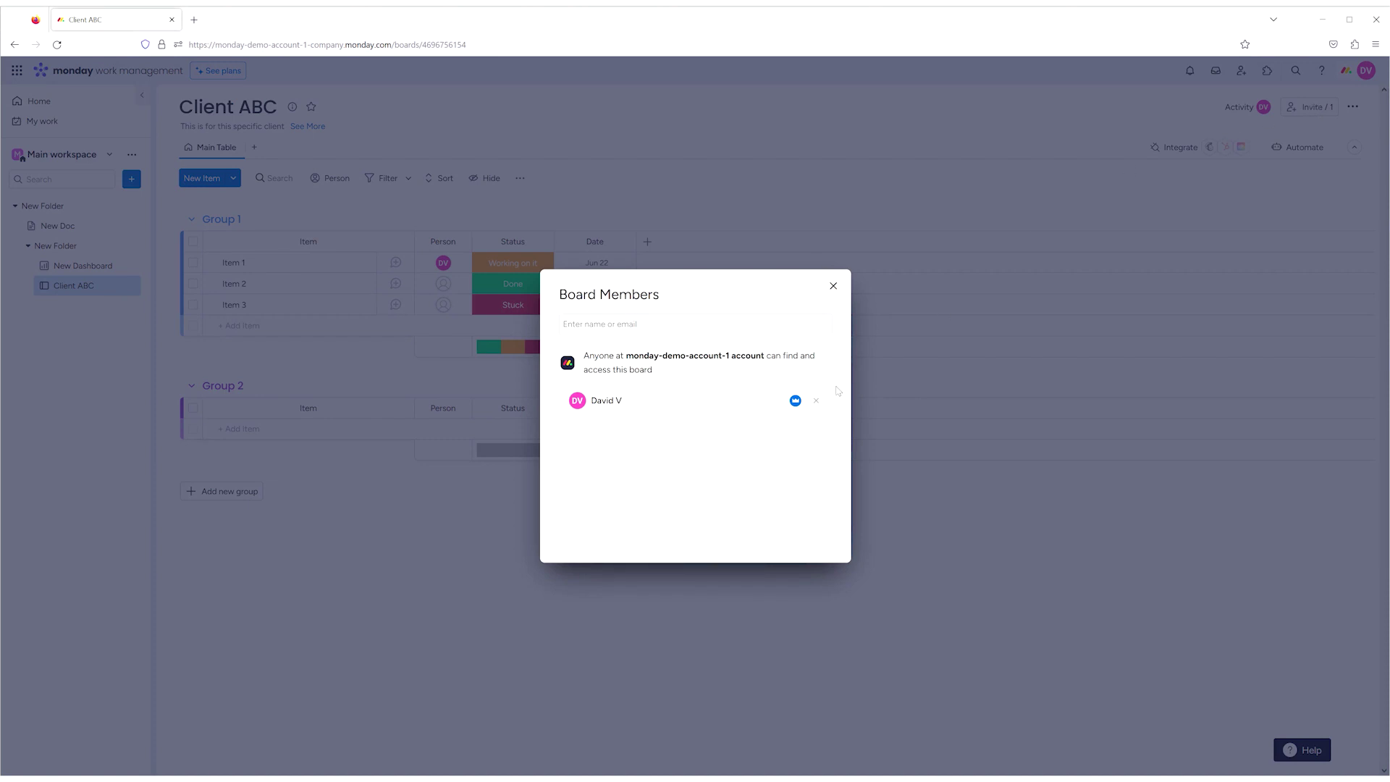
click(795, 402)
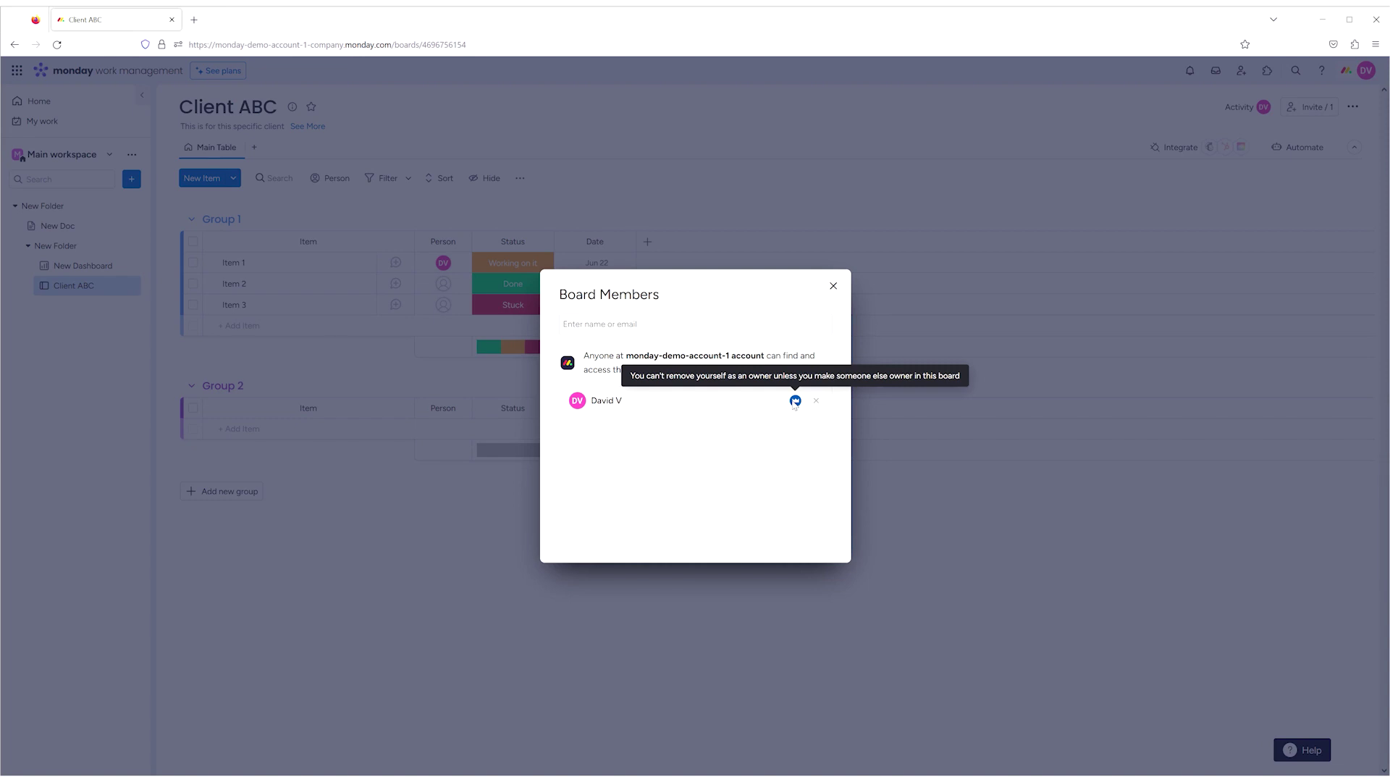
click(833, 285)
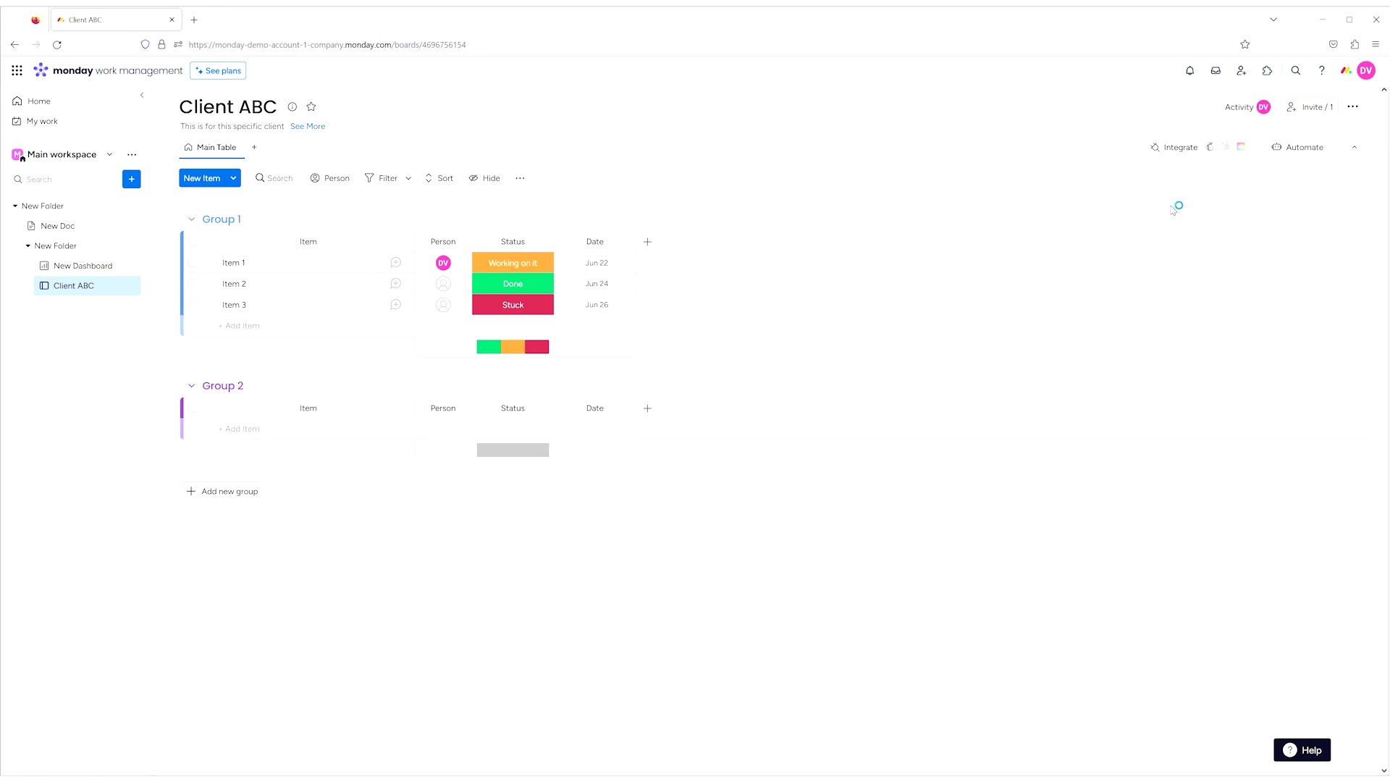
- Examine the board's options, including power-ups, settings, further actions, and archive and delete commands
click(1351, 107)
mouse_move(1315, 136)
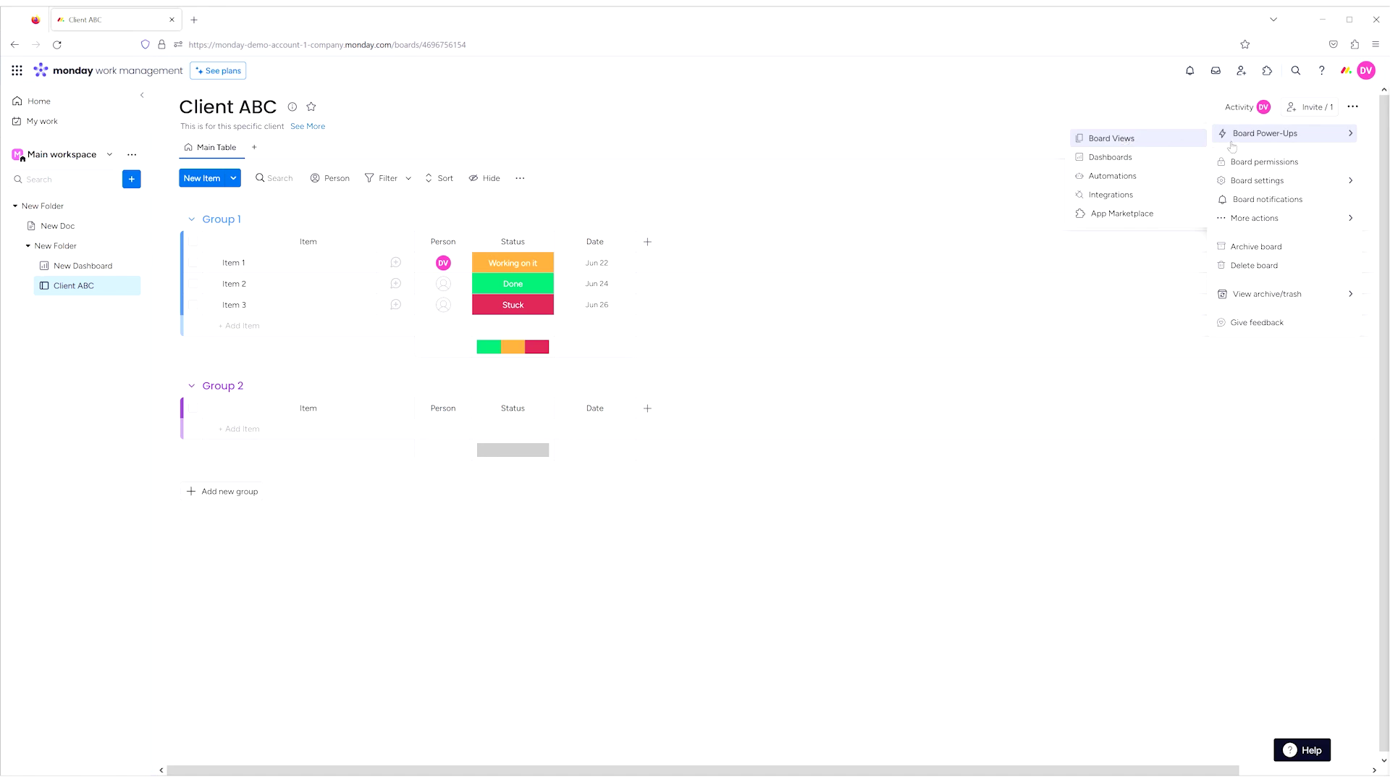
mouse_move(1263, 181)
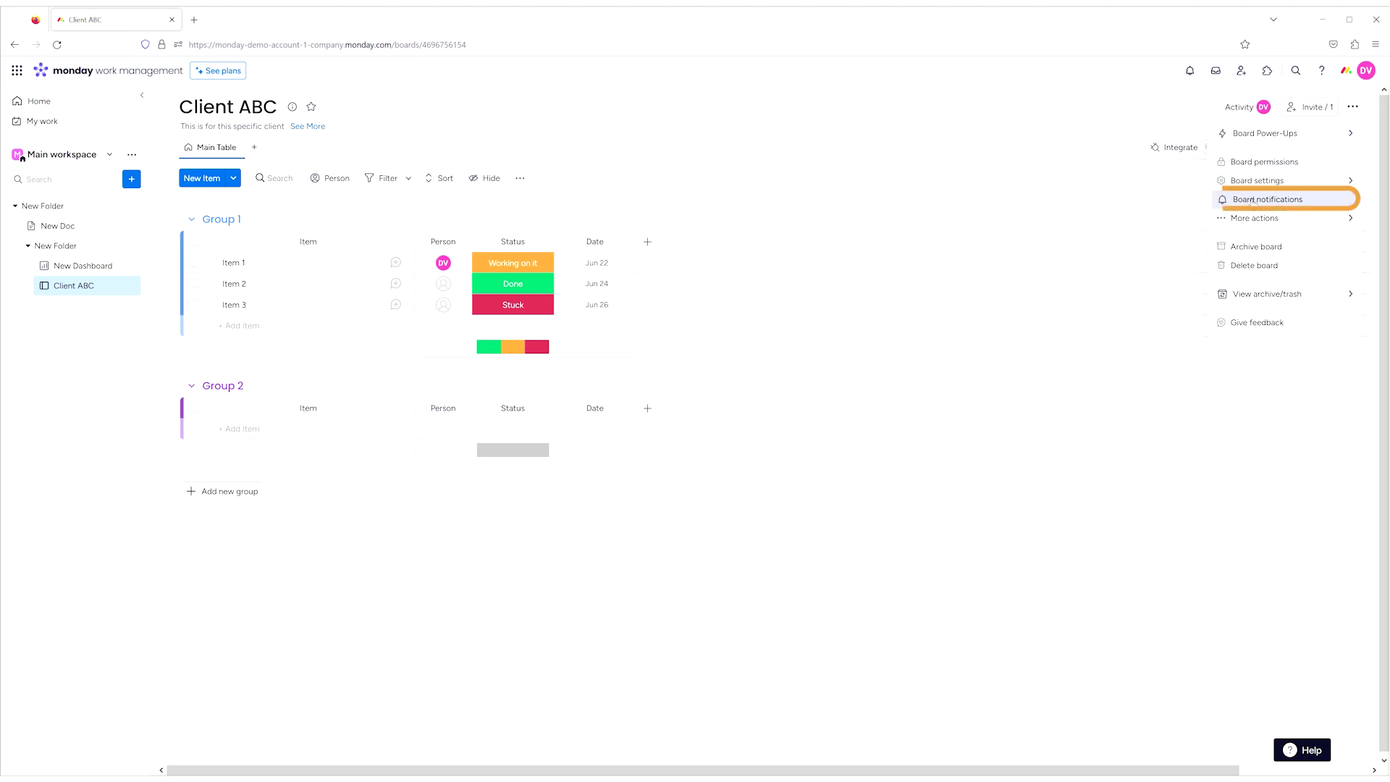
mouse_move(1255, 225)
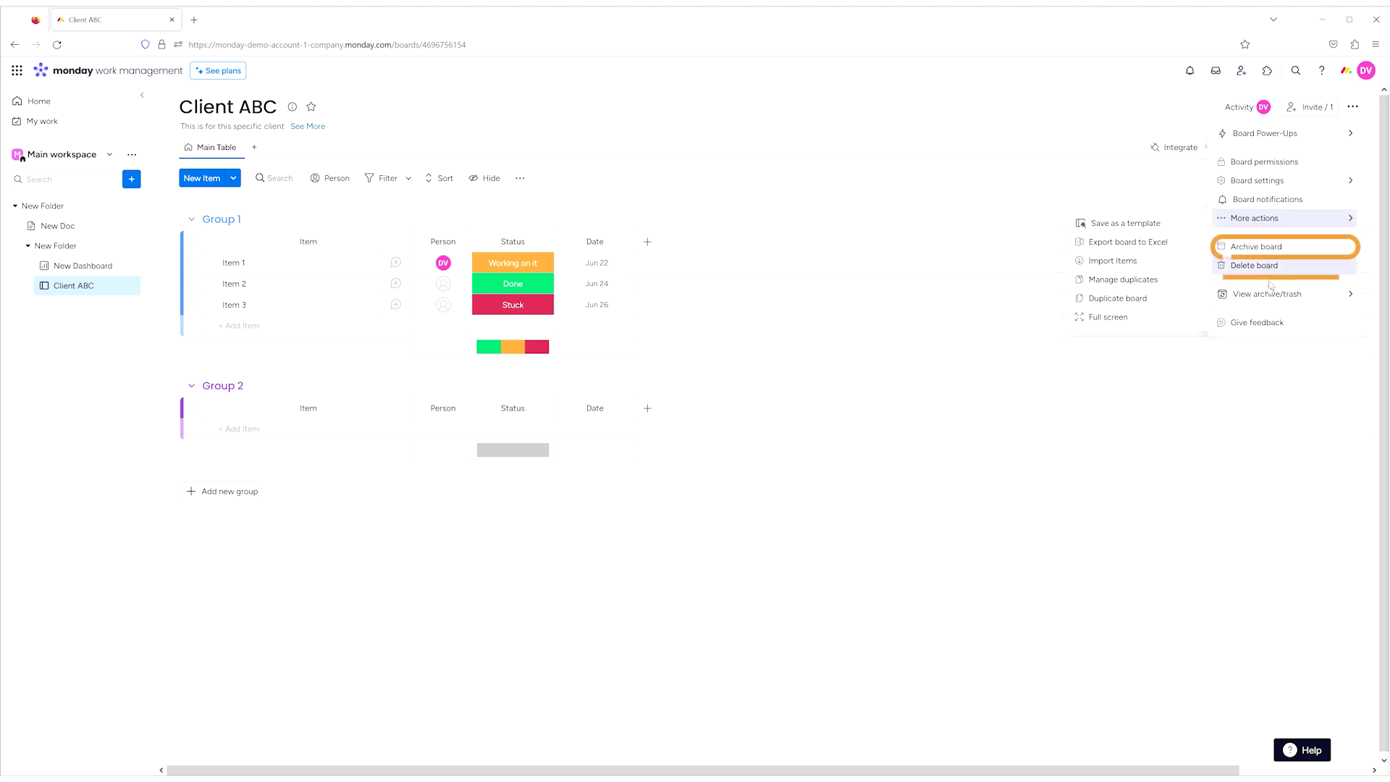
mouse_move(1269, 294)
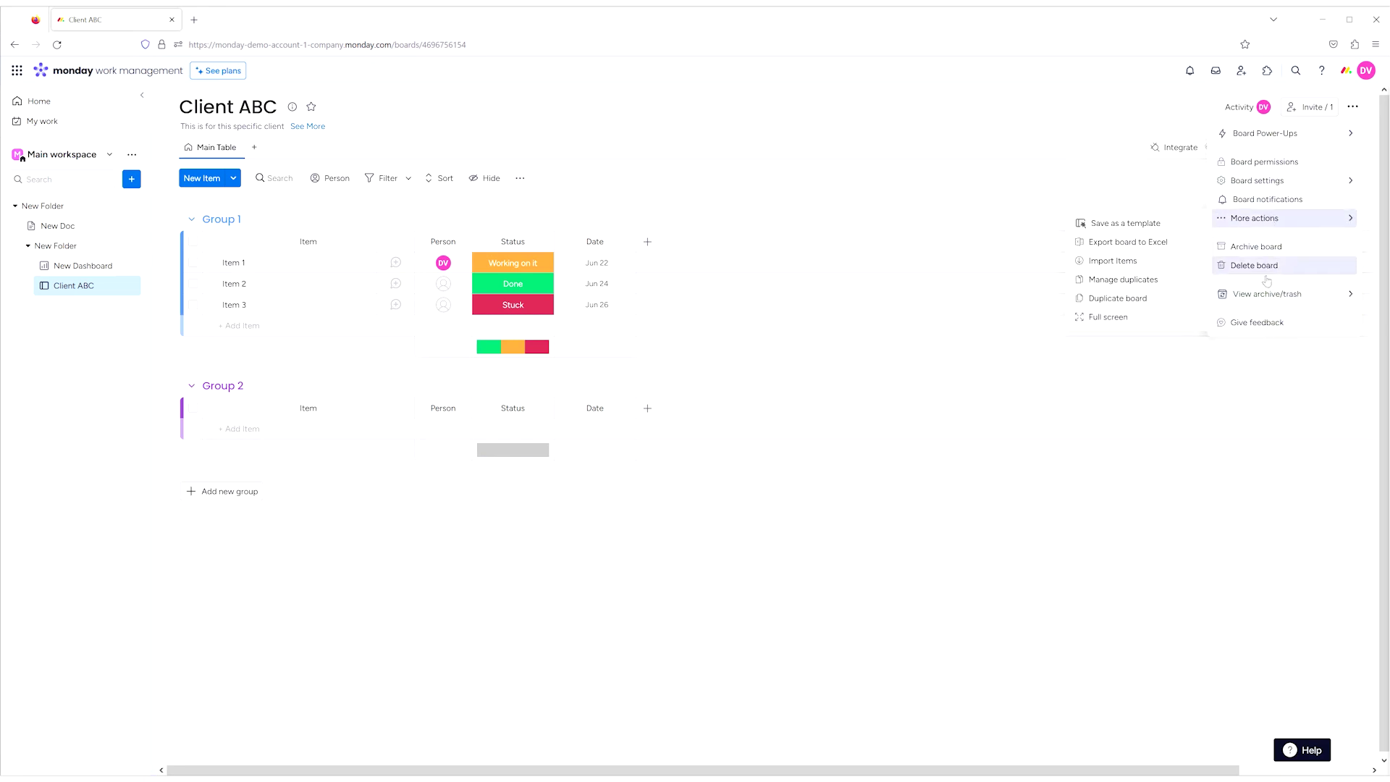
click(1103, 98)
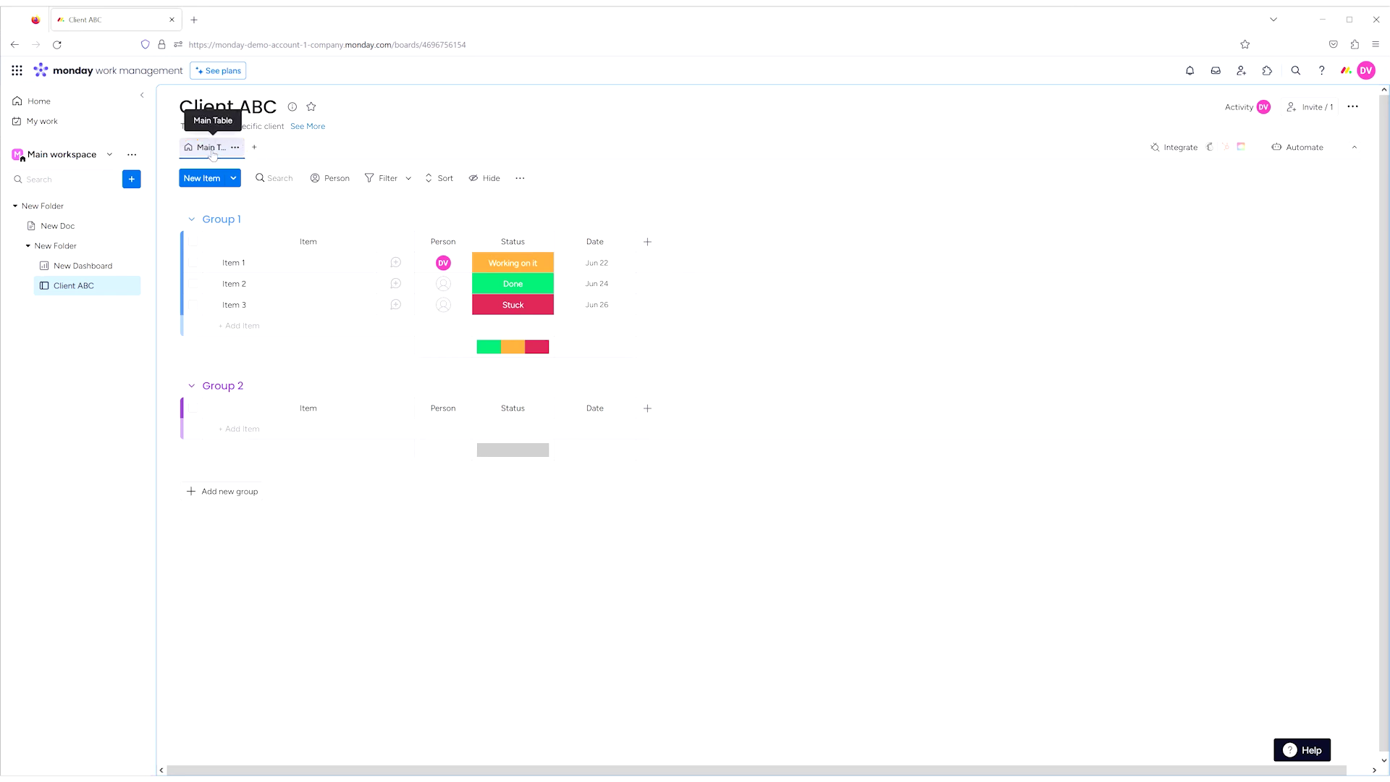
- Check the Main Table view's options and browse the board views and apps offered in the Views Center
click(234, 148)
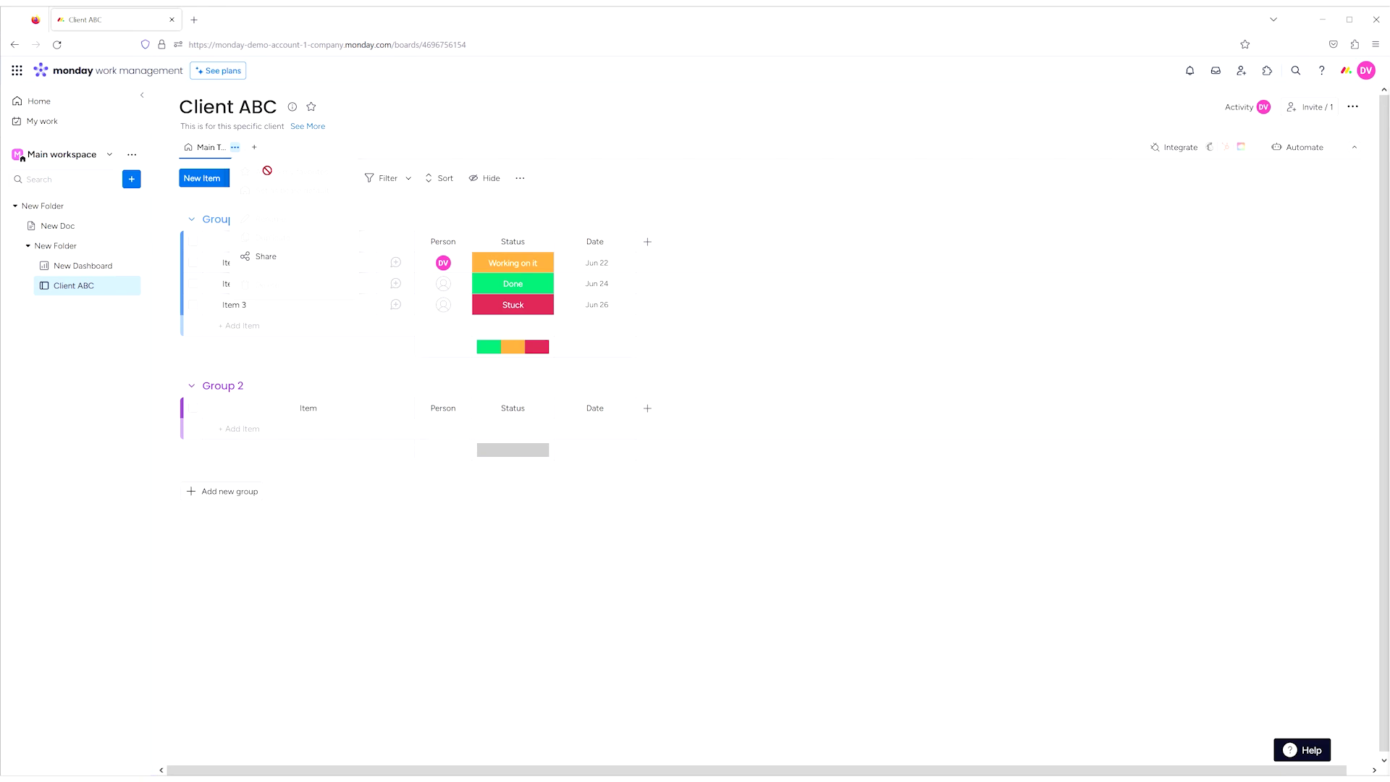
click(310, 148)
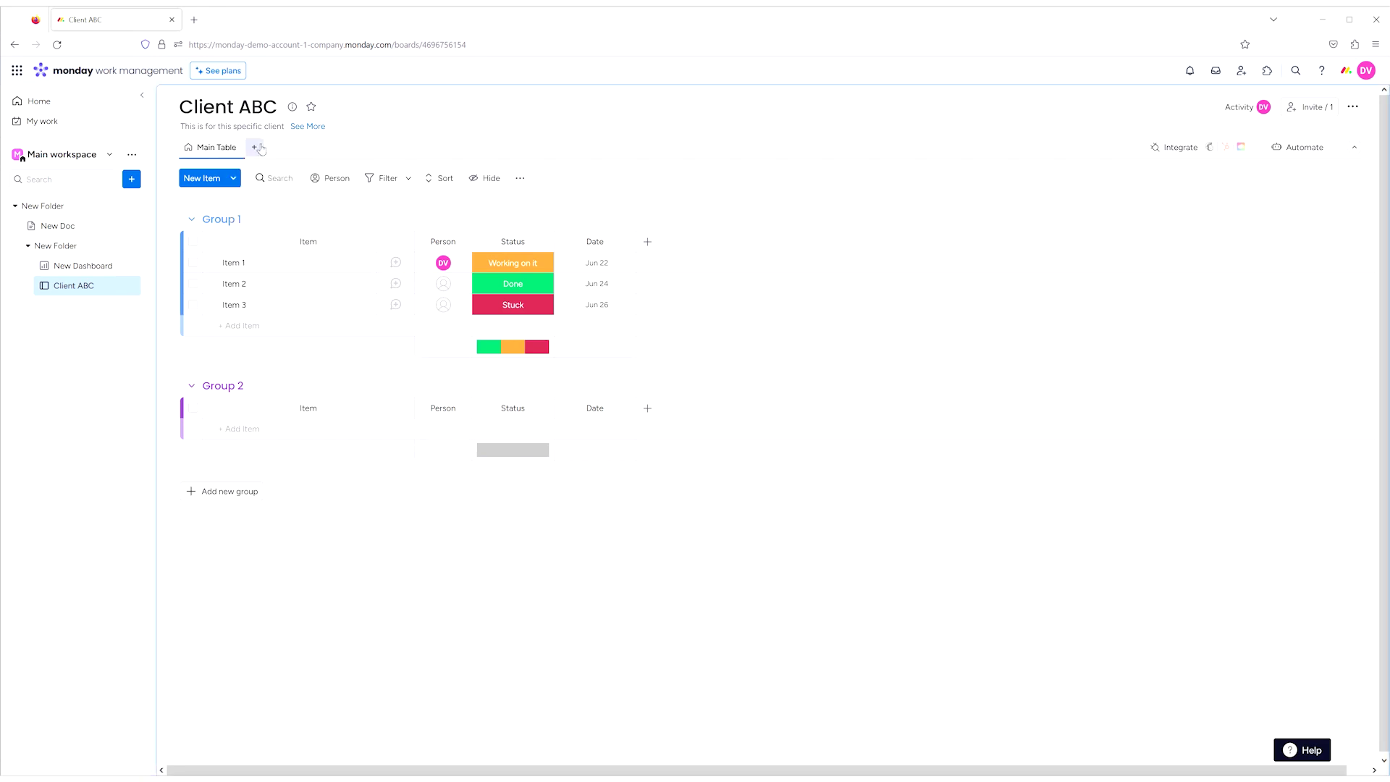
click(257, 150)
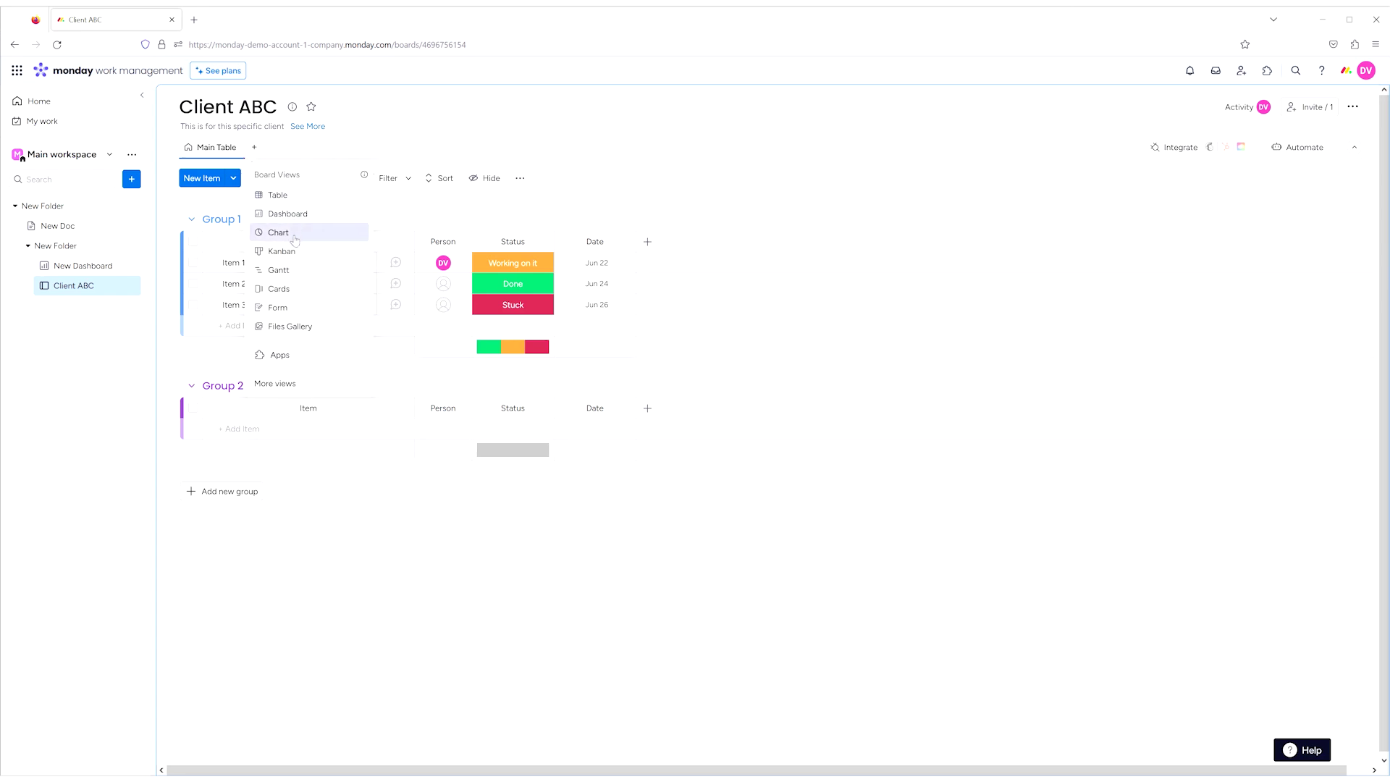
click(296, 383)
scroll(901, 350, down, 5)
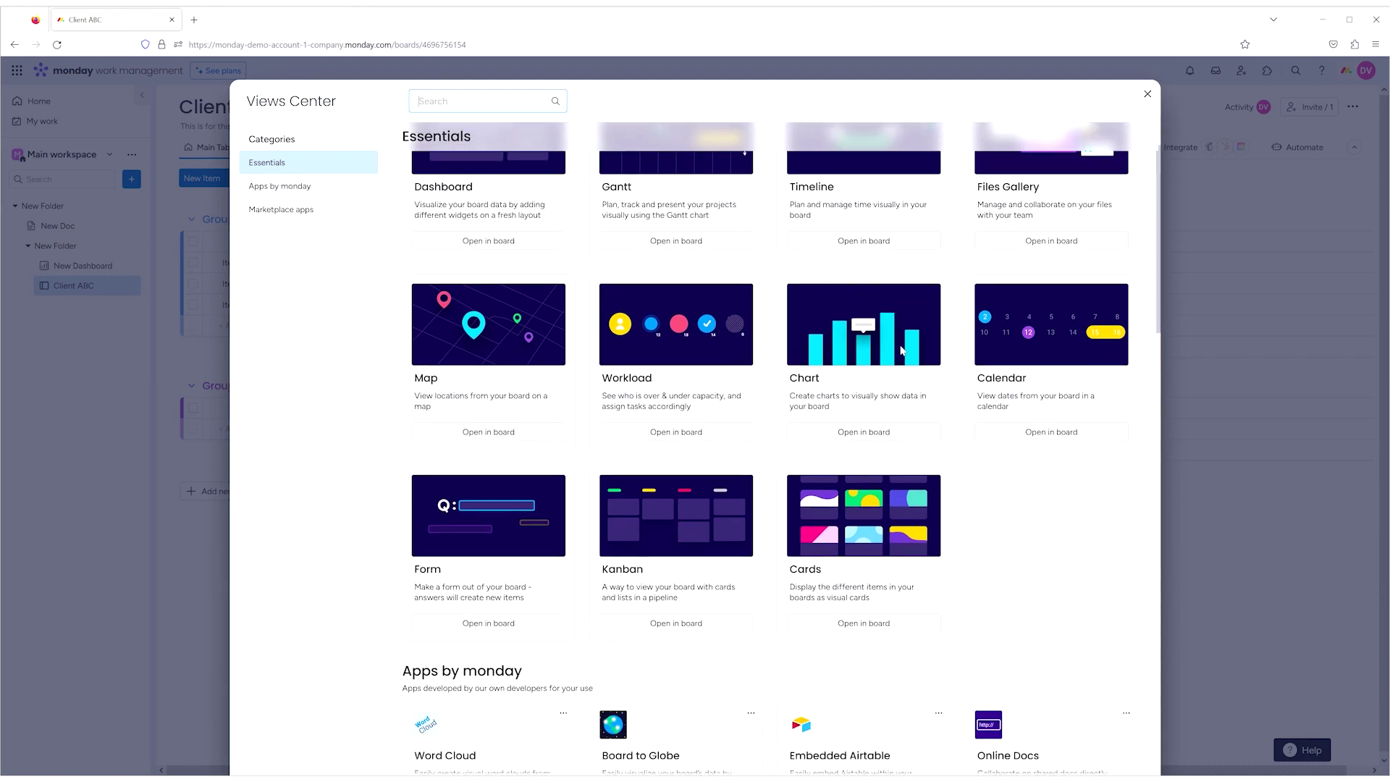
scroll(901, 350, down, 3)
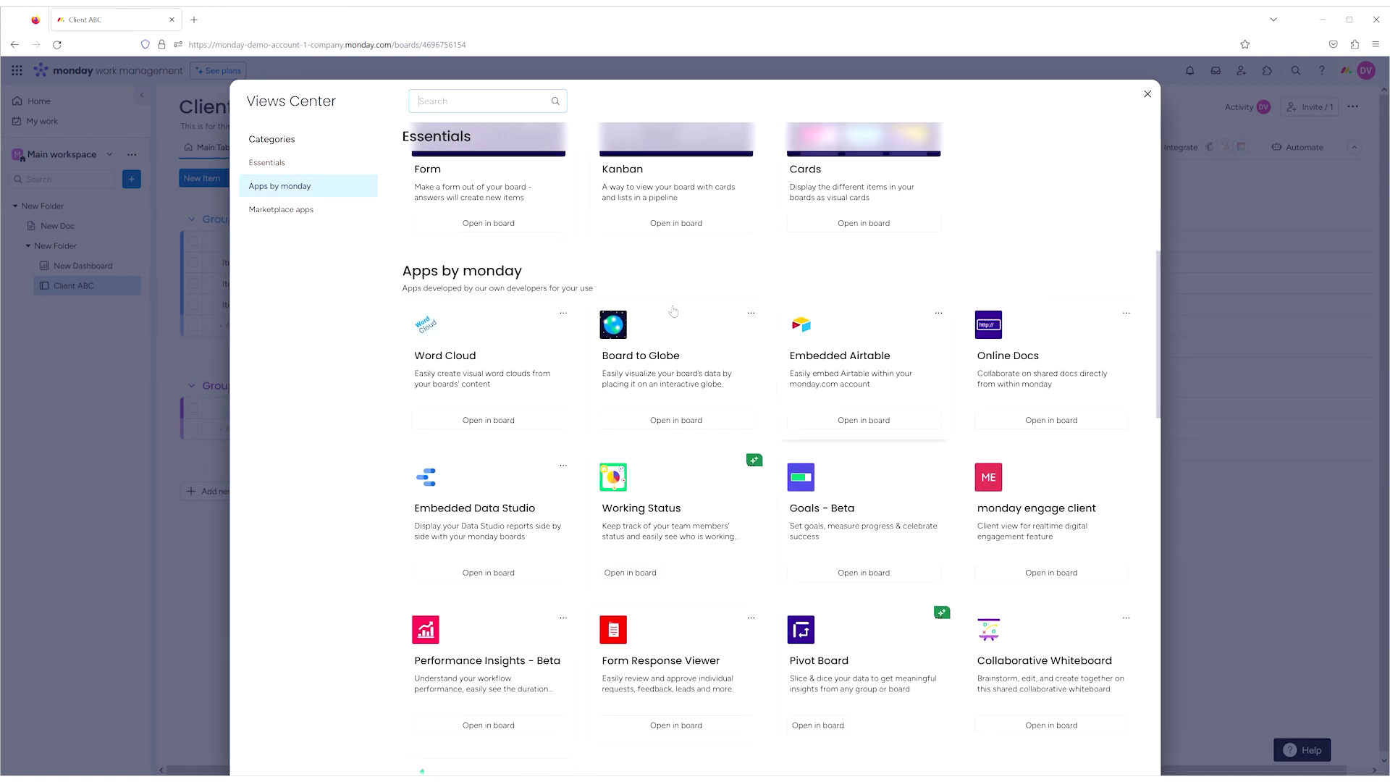
scroll(506, 282, down, 9)
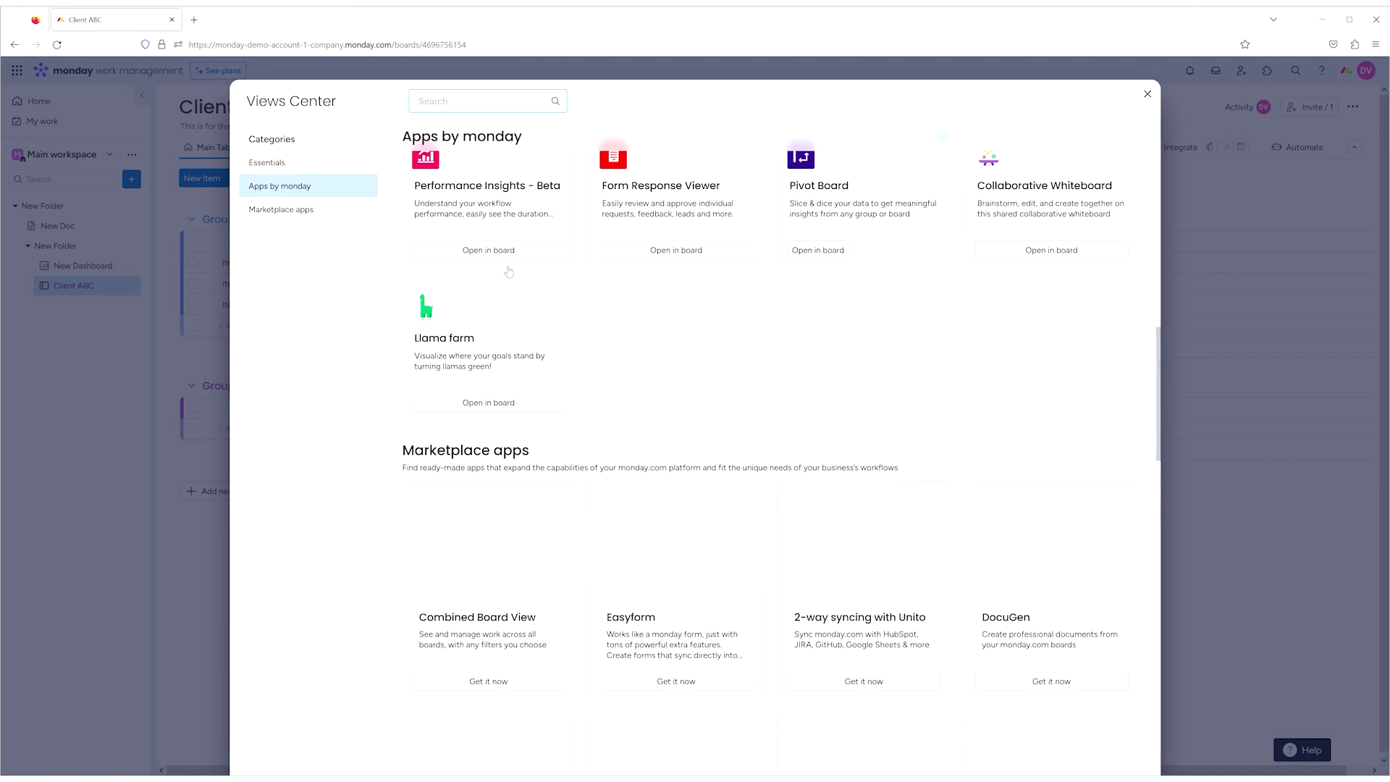
scroll(576, 293, down, 6)
scroll(578, 294, up, 4)
scroll(578, 293, up, 3)
click(1147, 94)
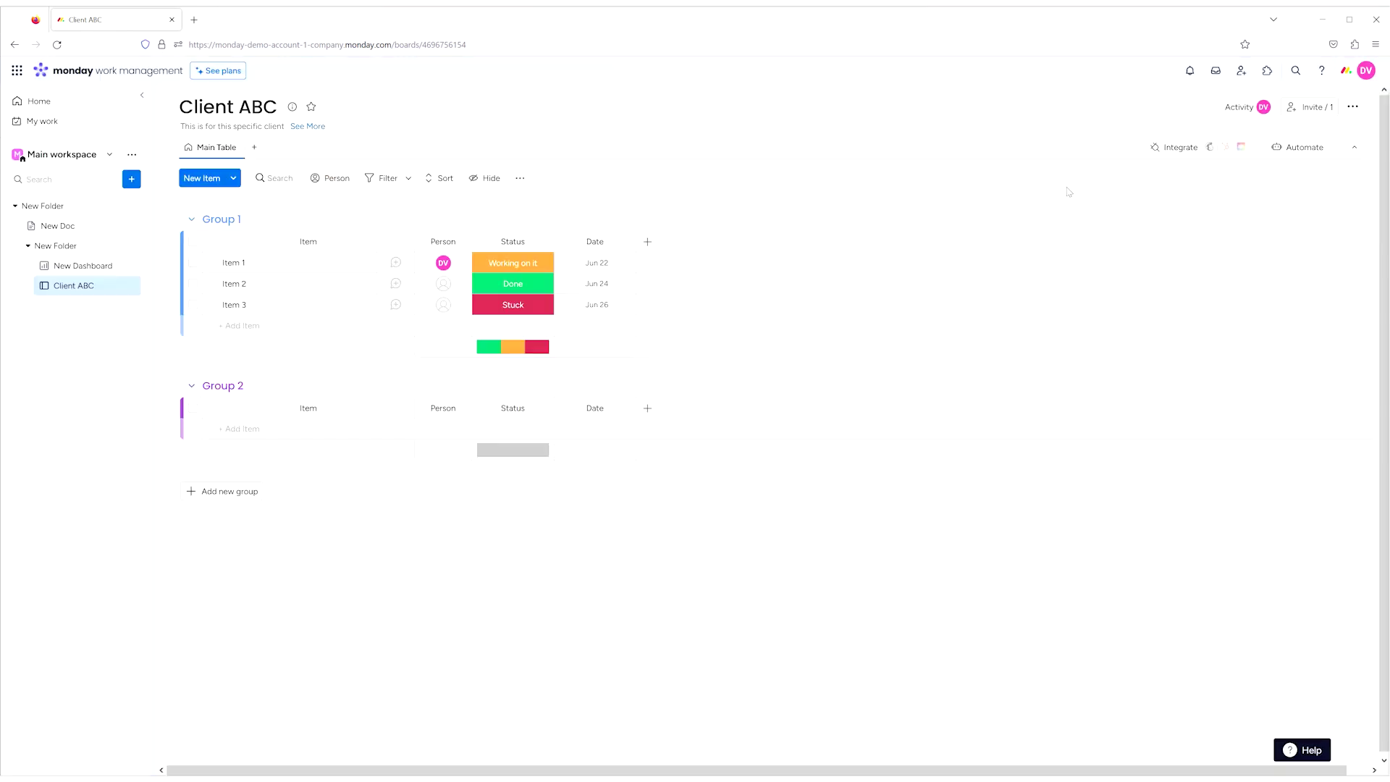
- Look over the Integrations Center and the Automations Center for the board, closing each one
click(1179, 147)
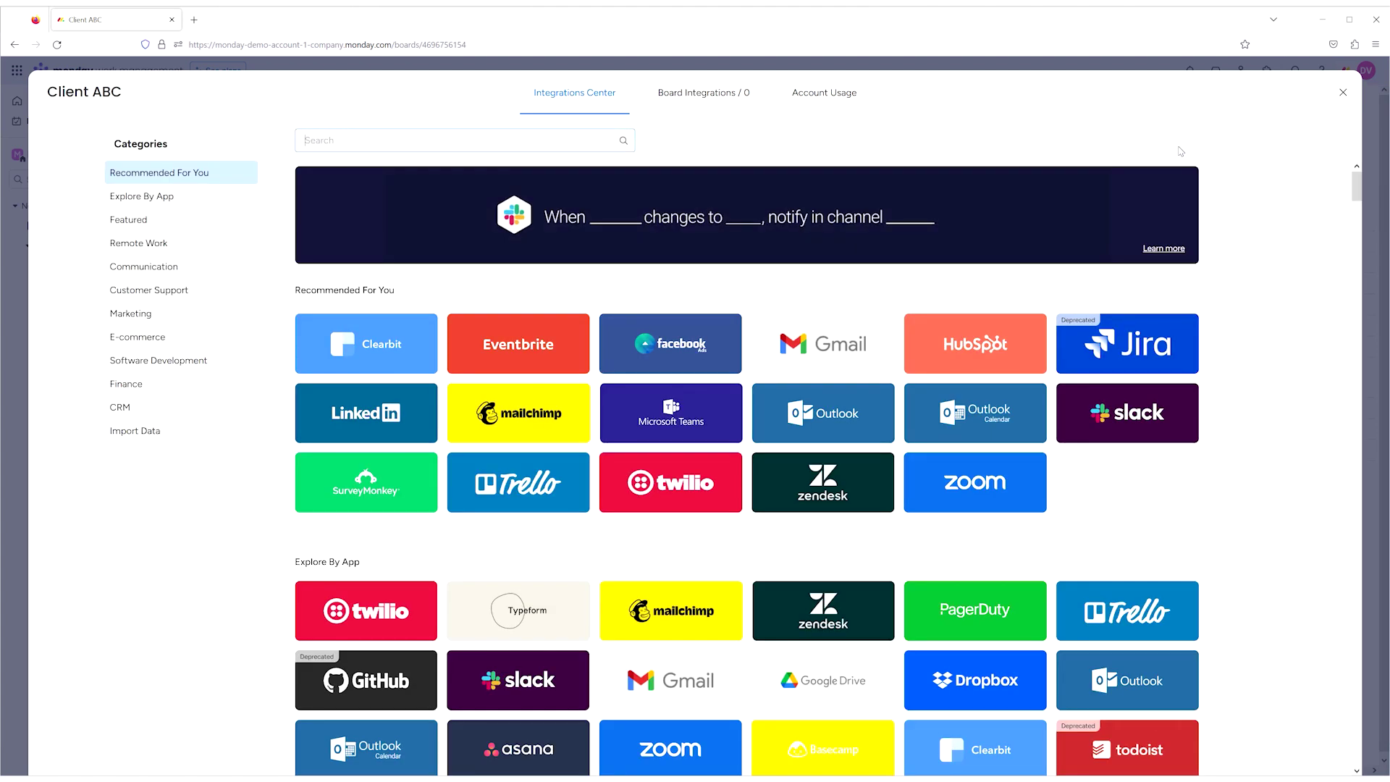
click(1343, 92)
click(1291, 152)
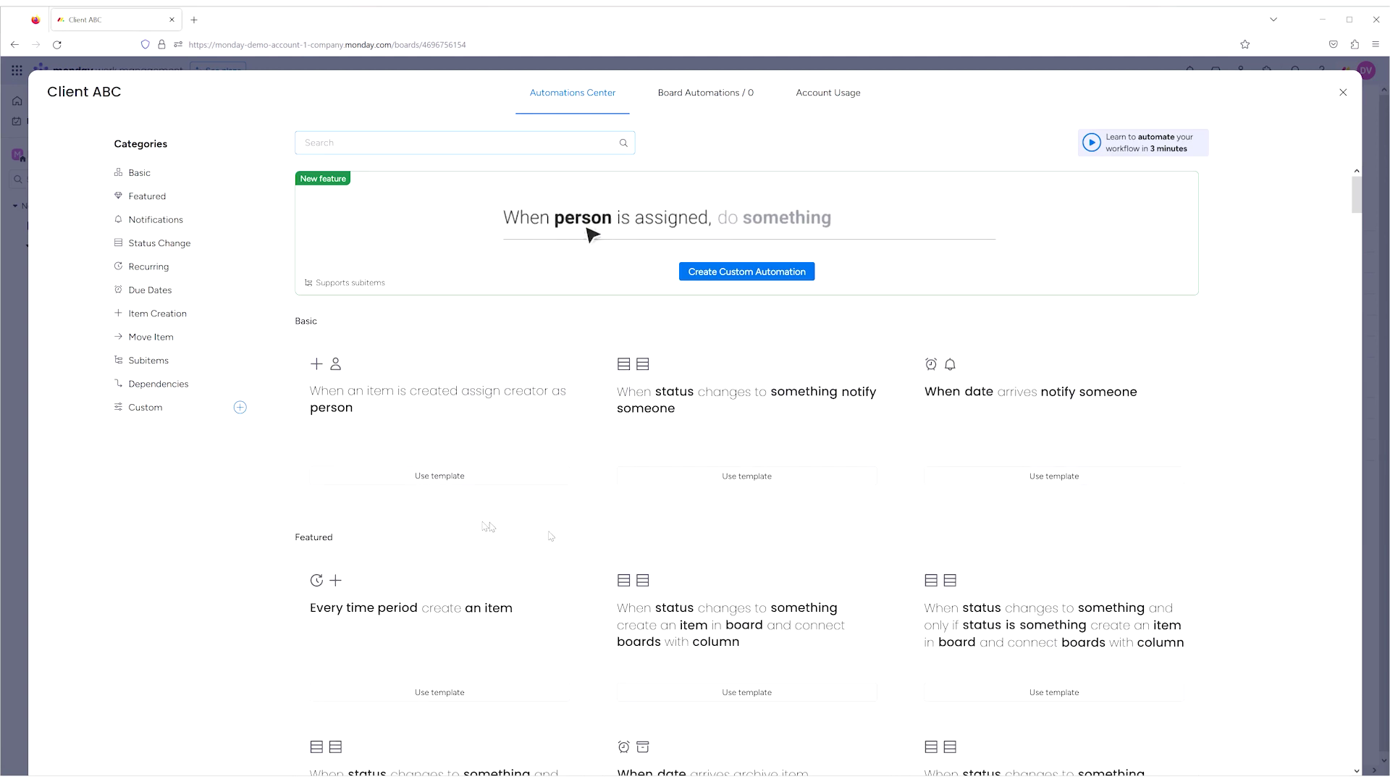
click(1343, 93)
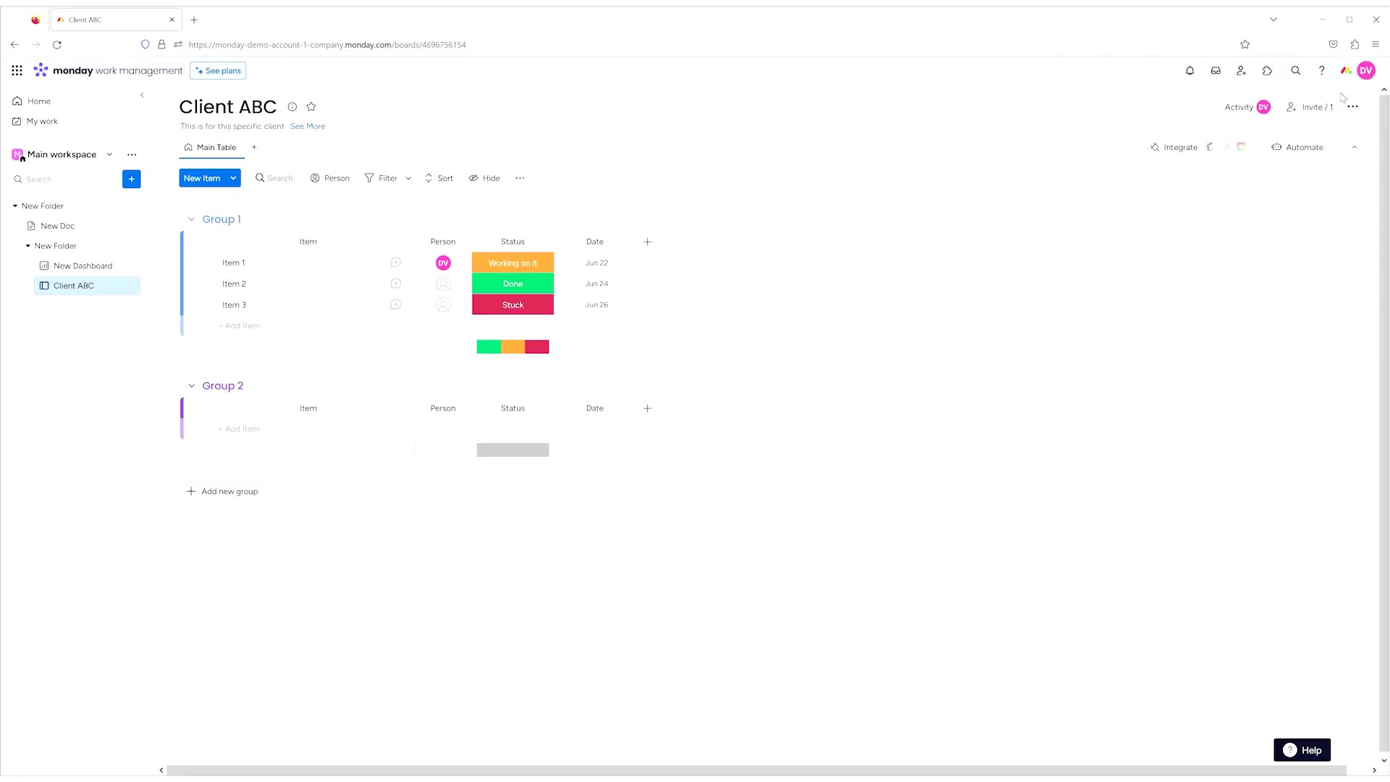
- Collapse the board header and expand it again
click(1354, 148)
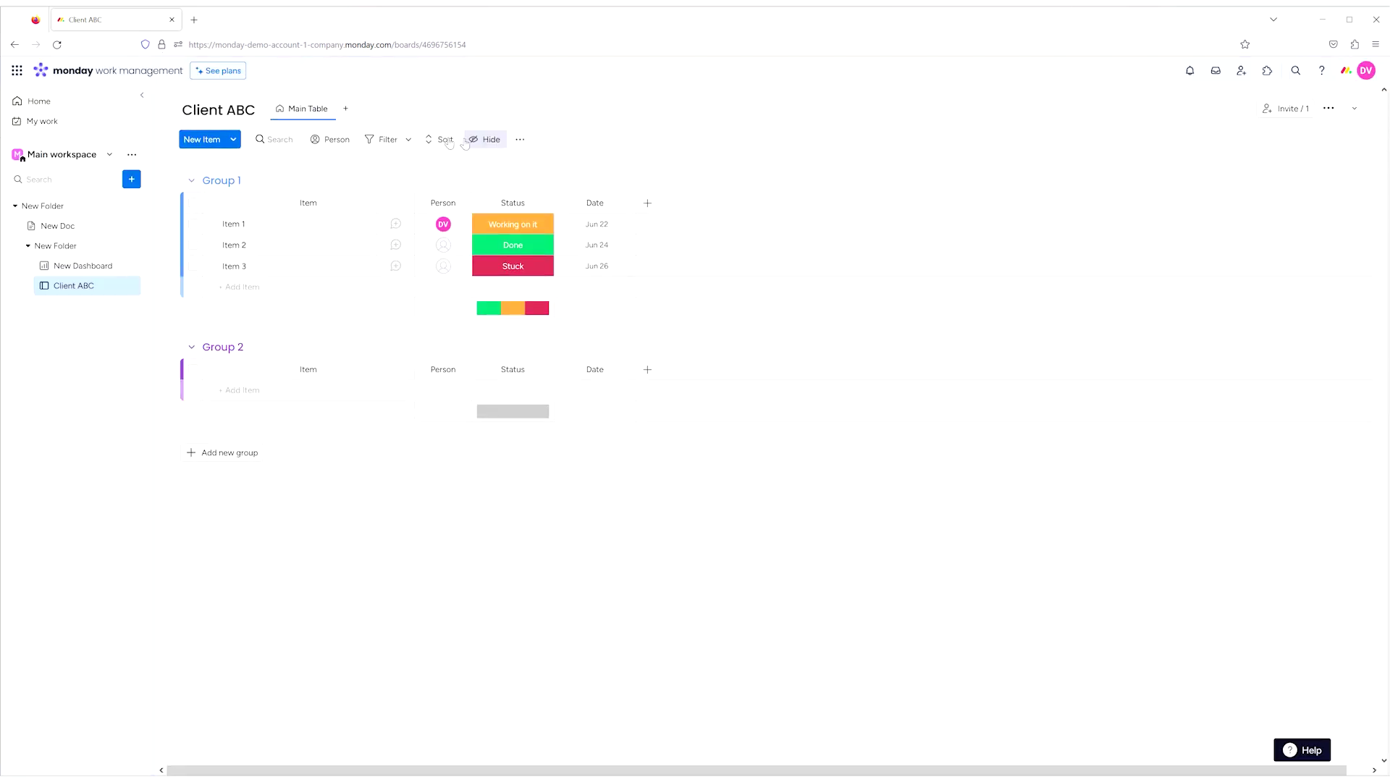
click(1354, 108)
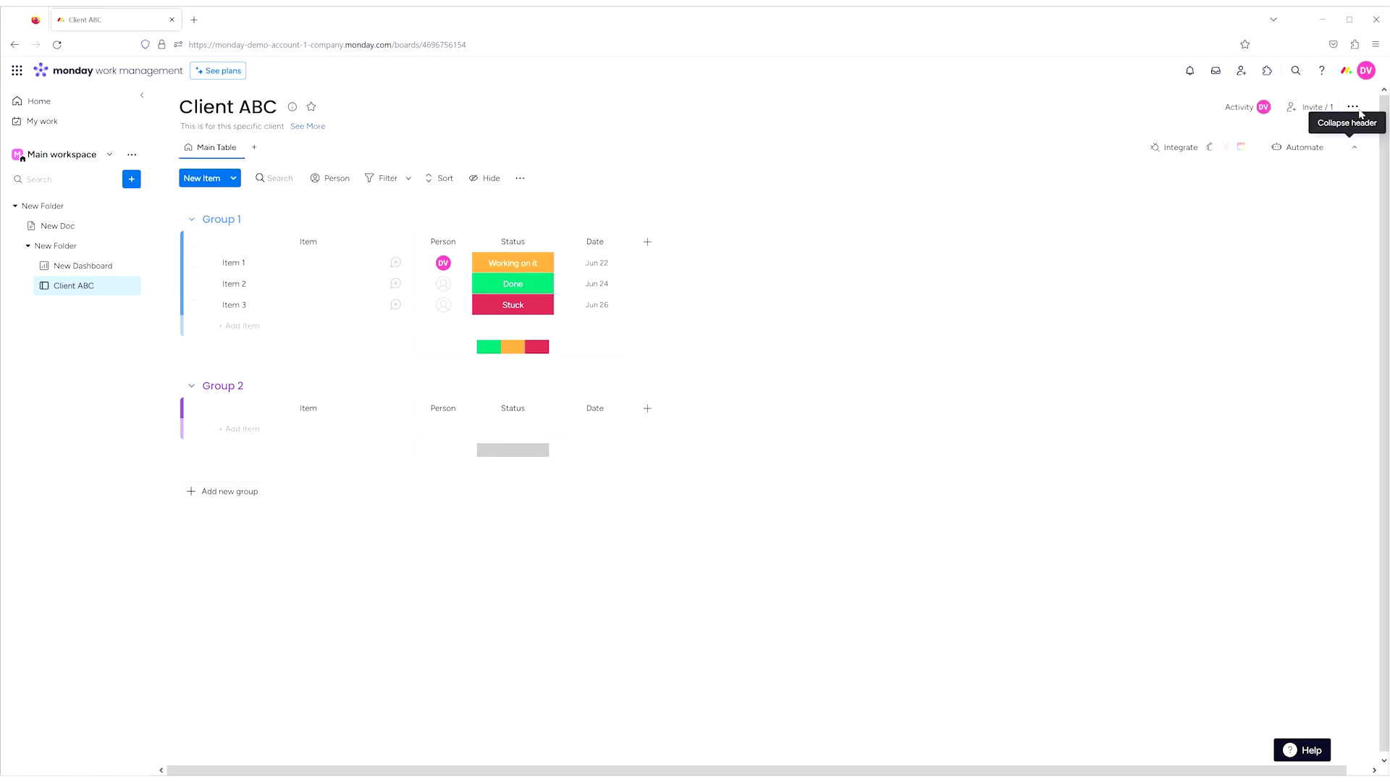
- Add a new item at the start of Group 1 and view the board search's column options
click(208, 179)
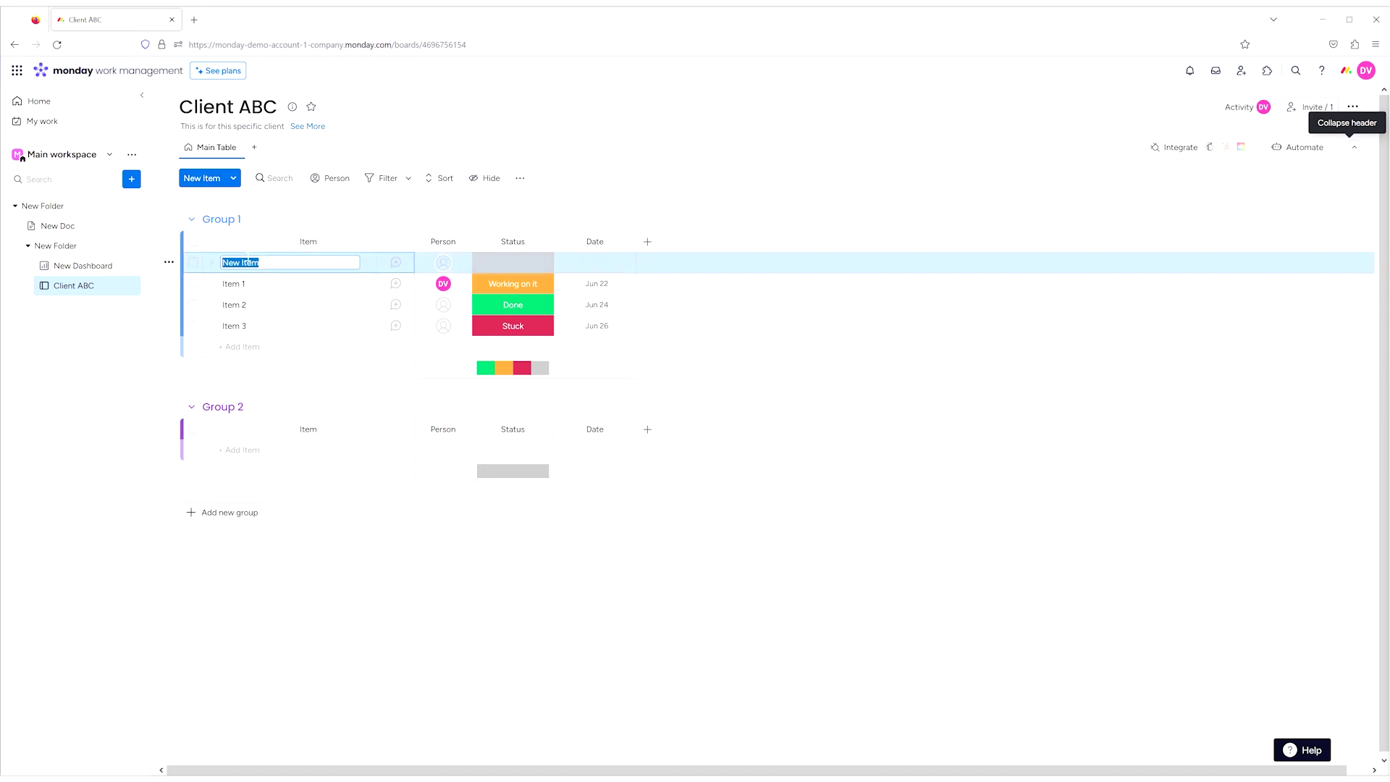
click(278, 180)
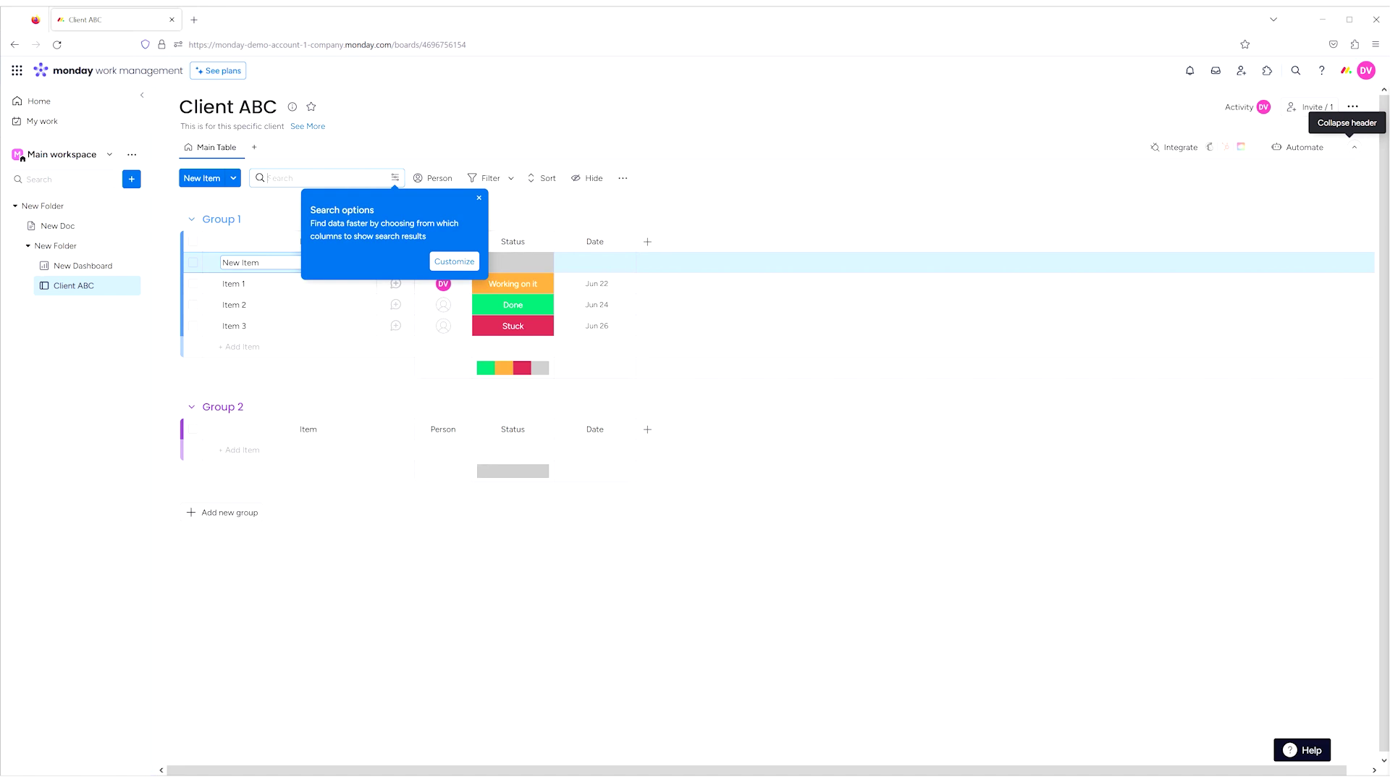
click(395, 178)
scroll(312, 301, down, 2)
scroll(312, 301, up, 2)
click(396, 150)
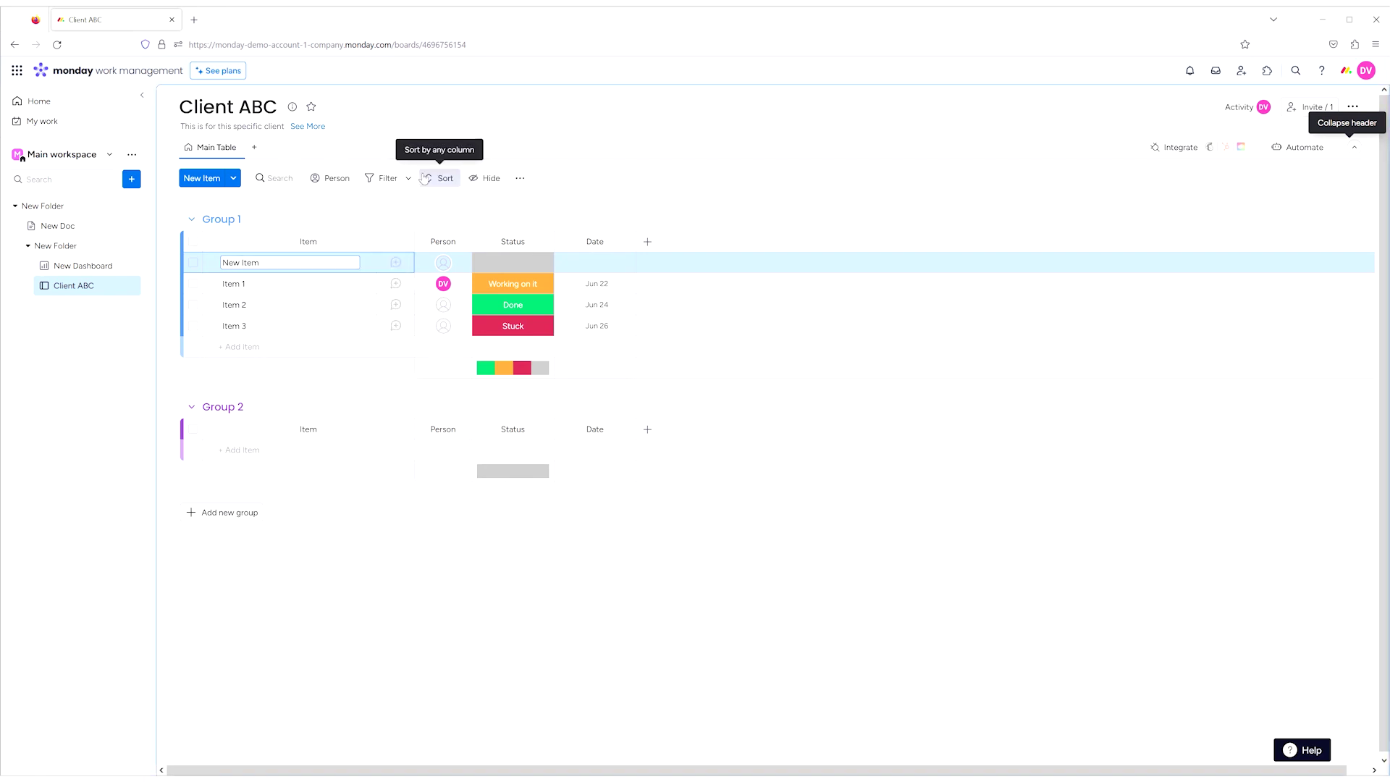
- Review the board's person filter, quick filters and advanced filter options without applying any filter
click(327, 179)
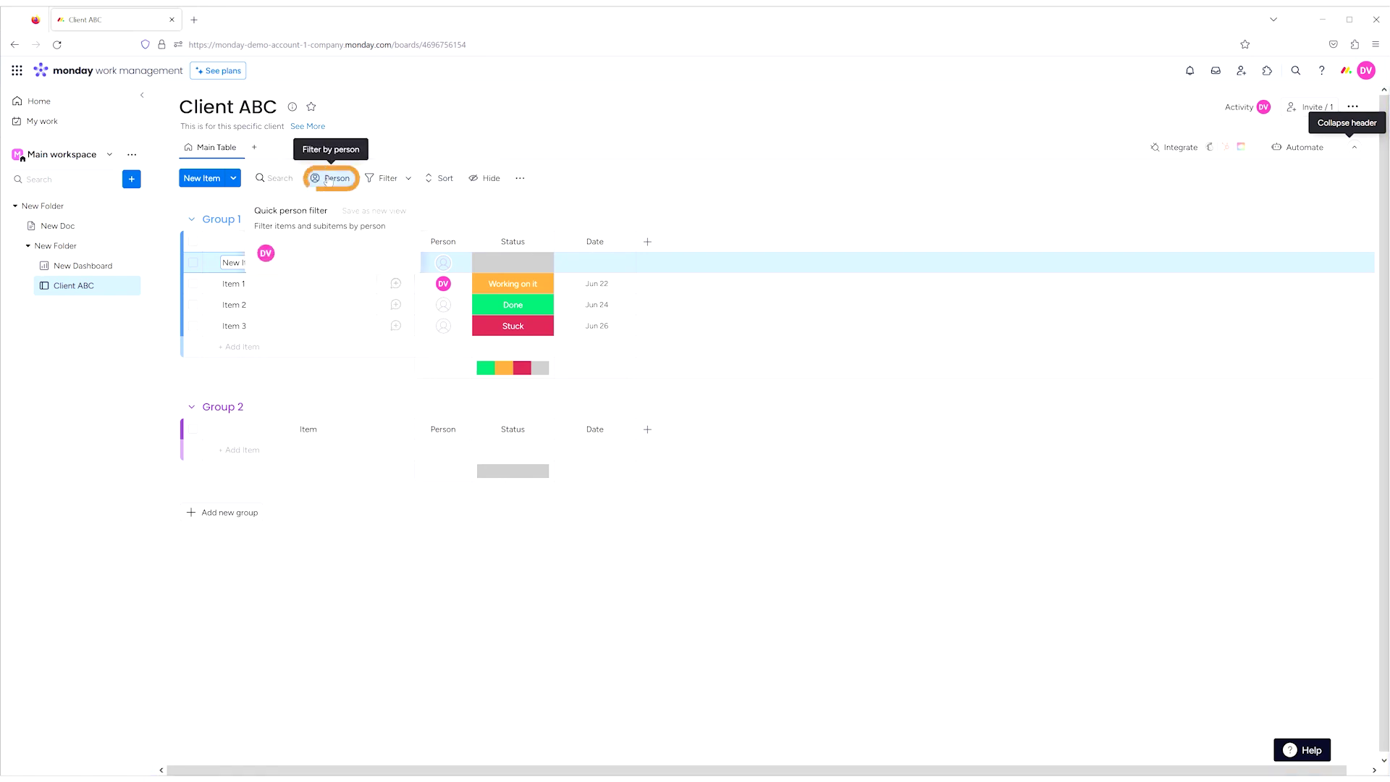
click(331, 182)
click(384, 180)
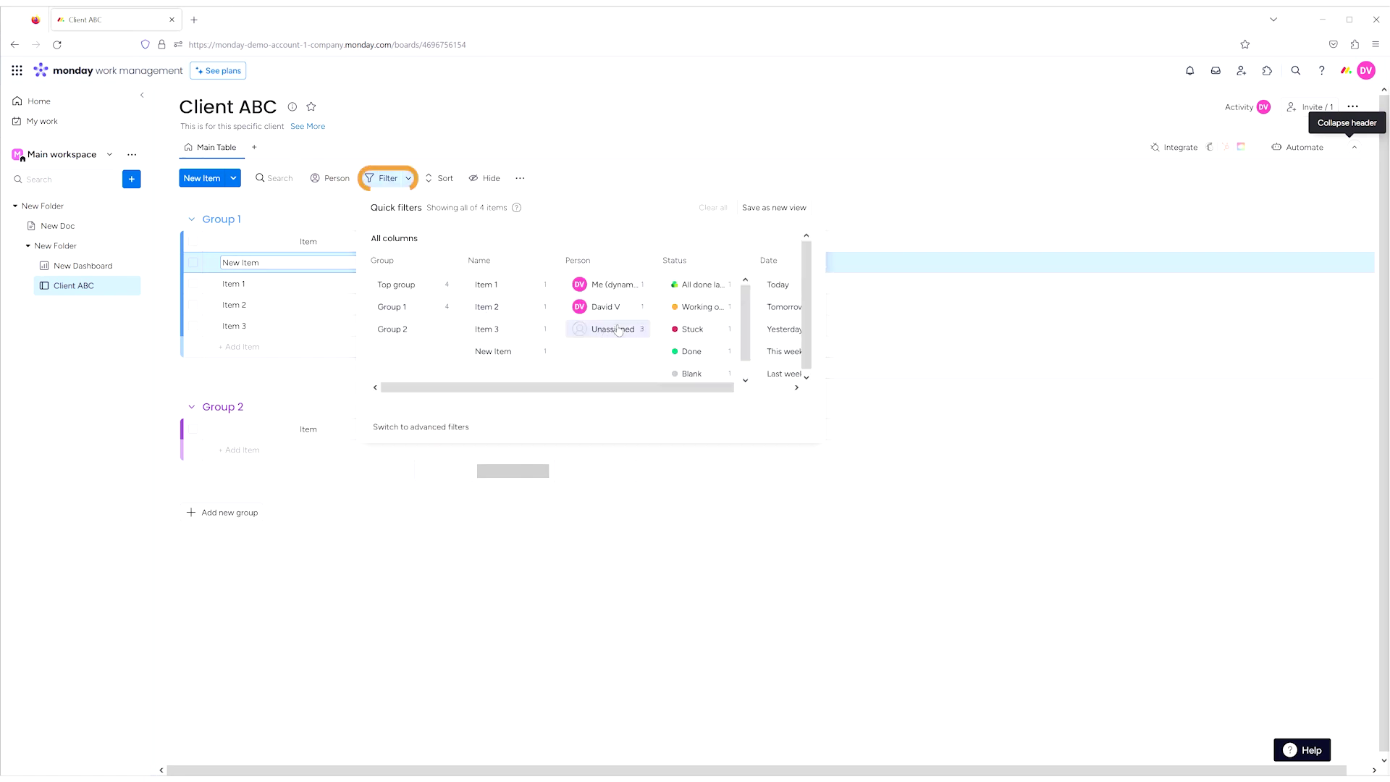
scroll(611, 325, right, 2)
click(461, 431)
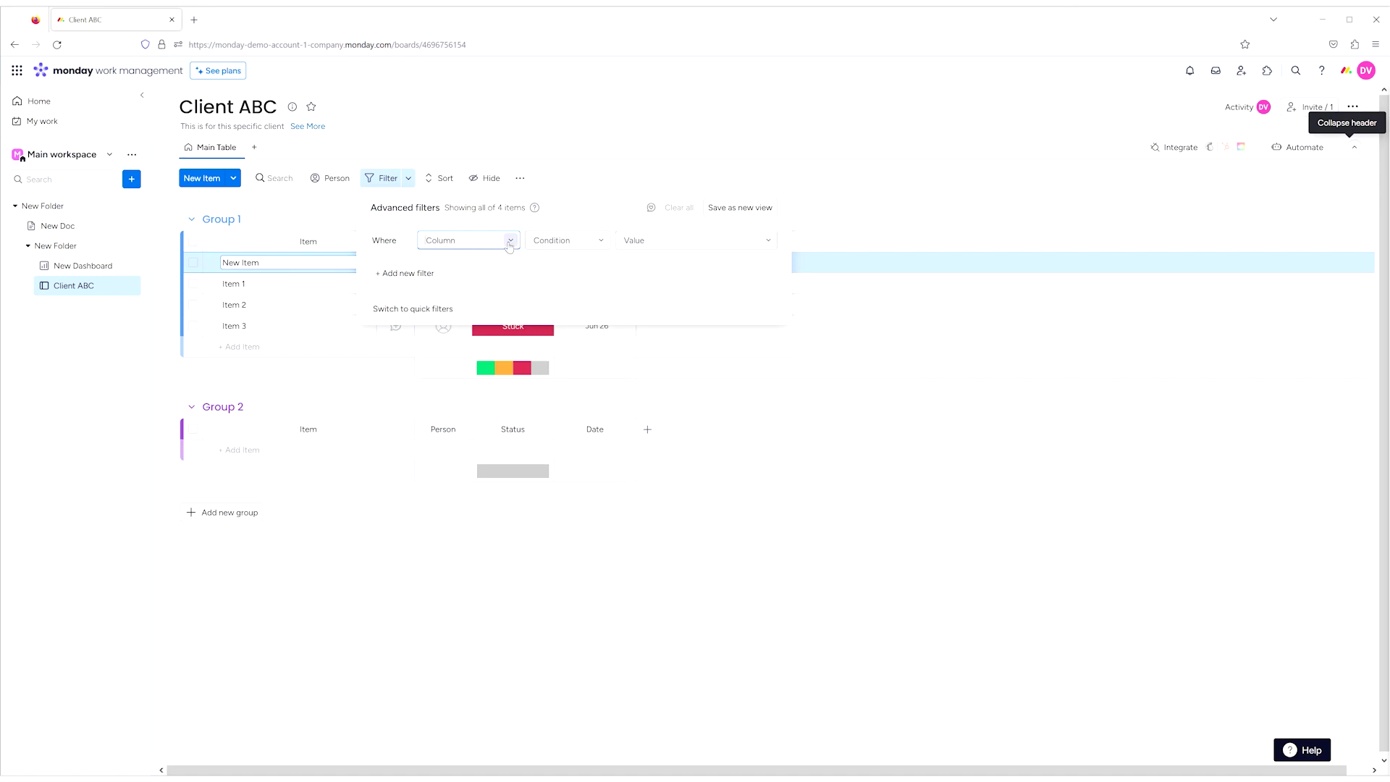
click(575, 176)
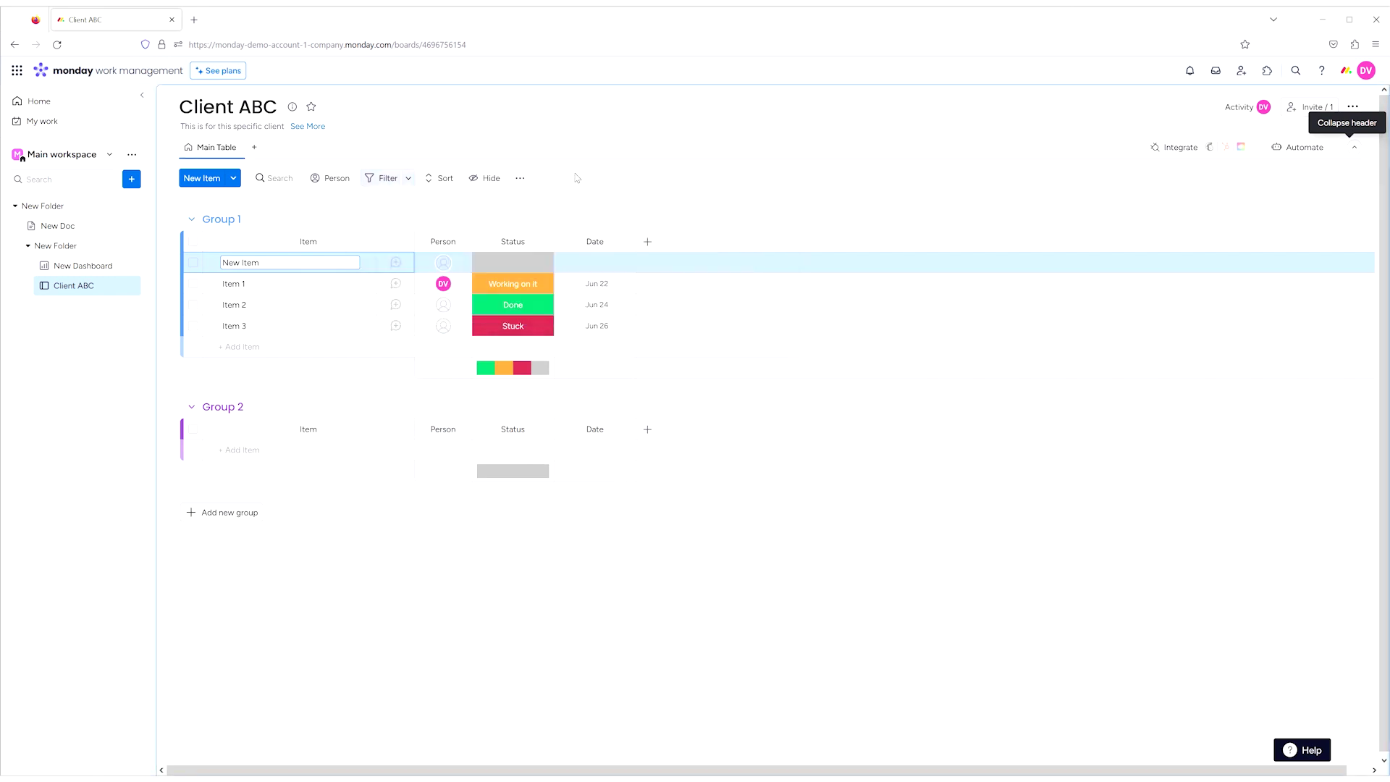
- Sort the board's items by Name in ascending order and check the available sort directions and columns
click(440, 184)
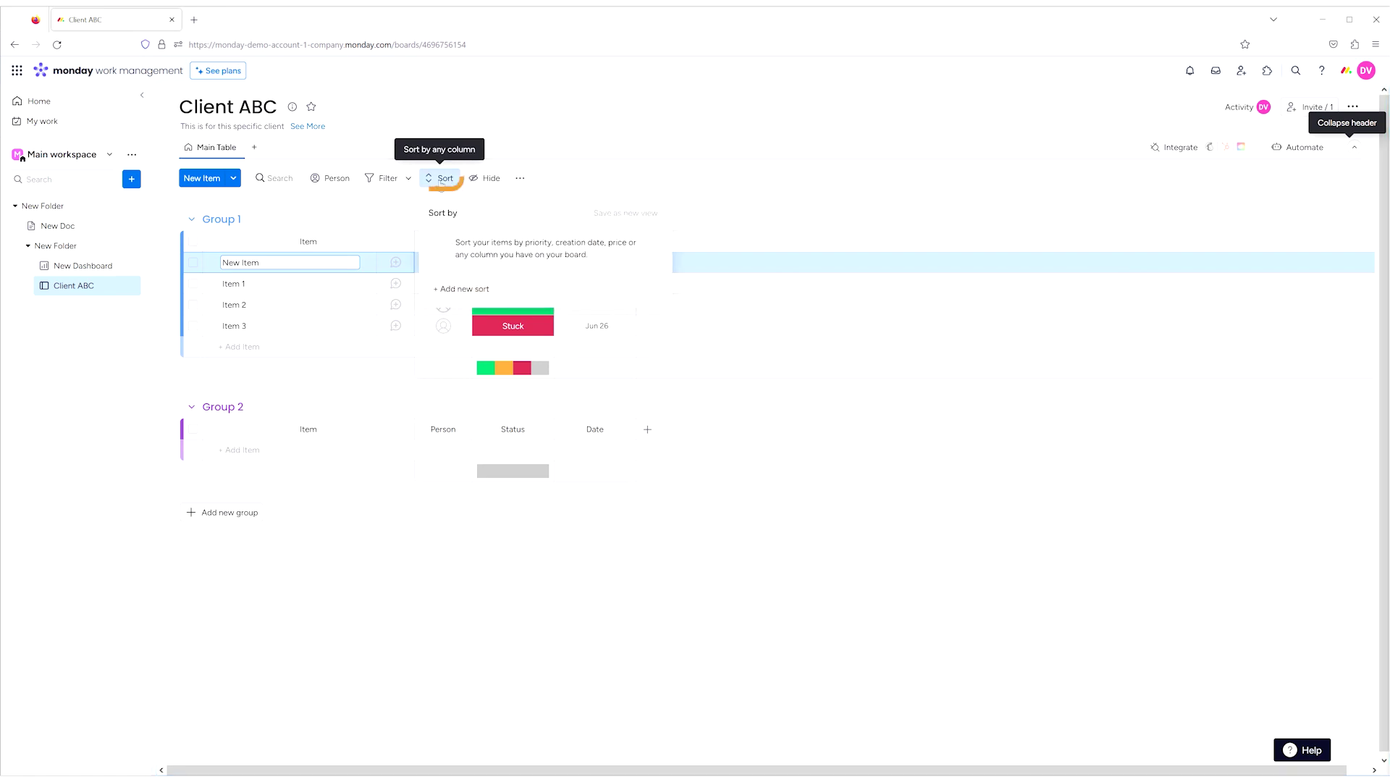
click(449, 290)
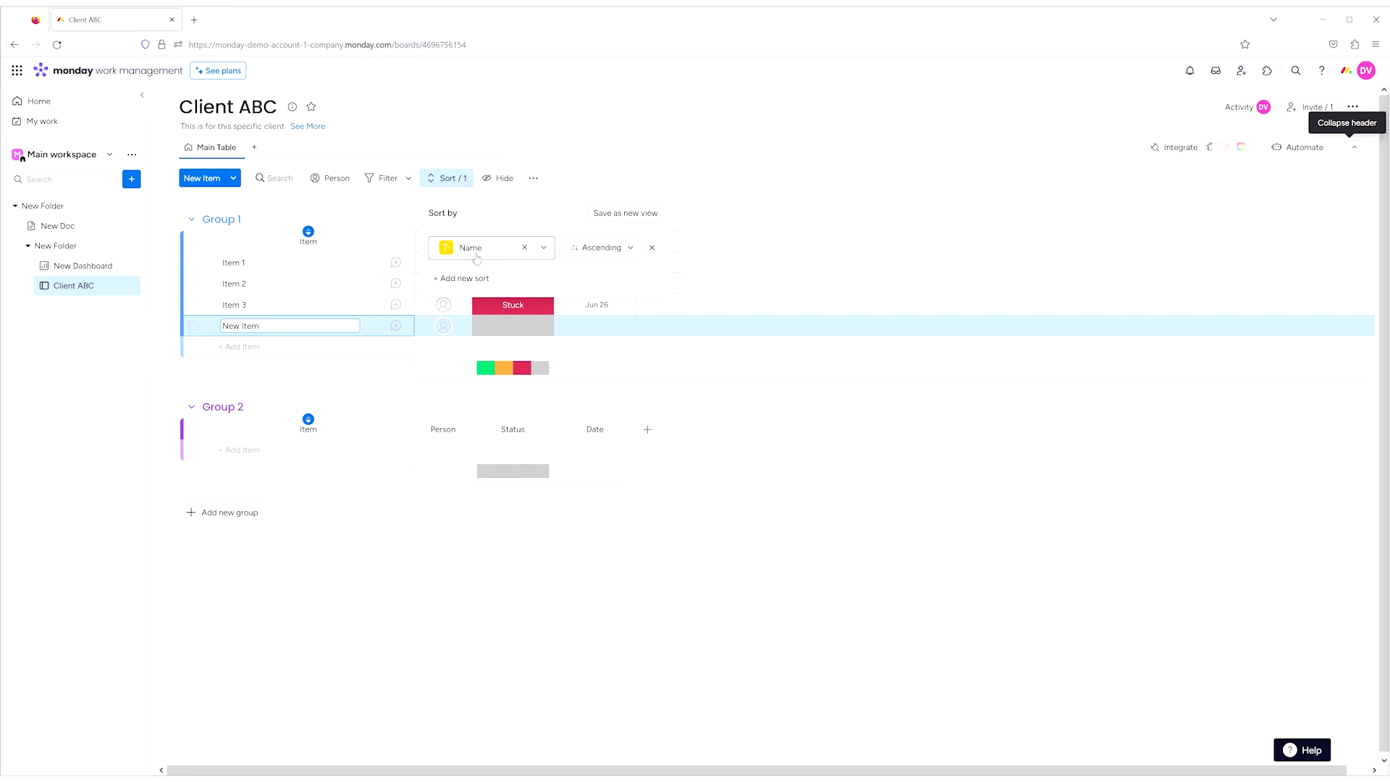
click(484, 256)
click(599, 249)
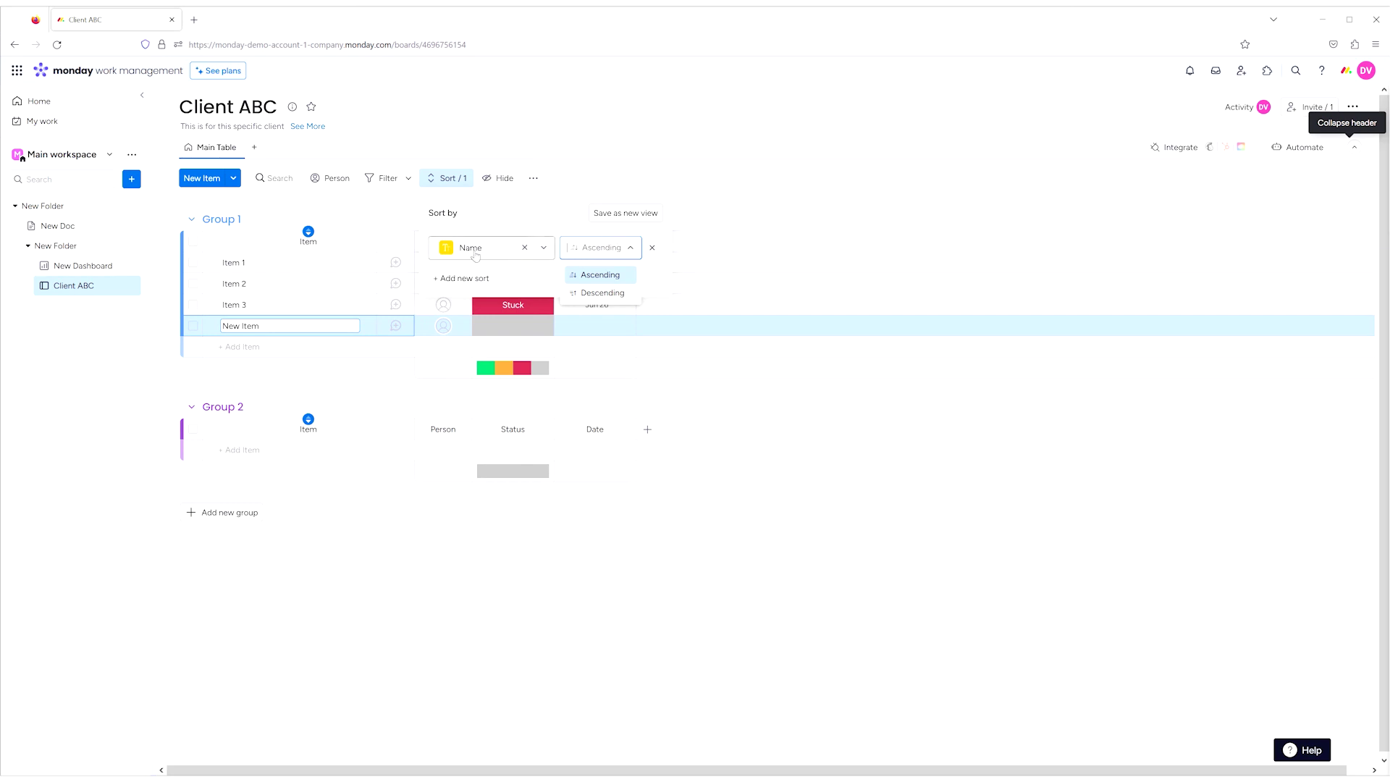
click(474, 256)
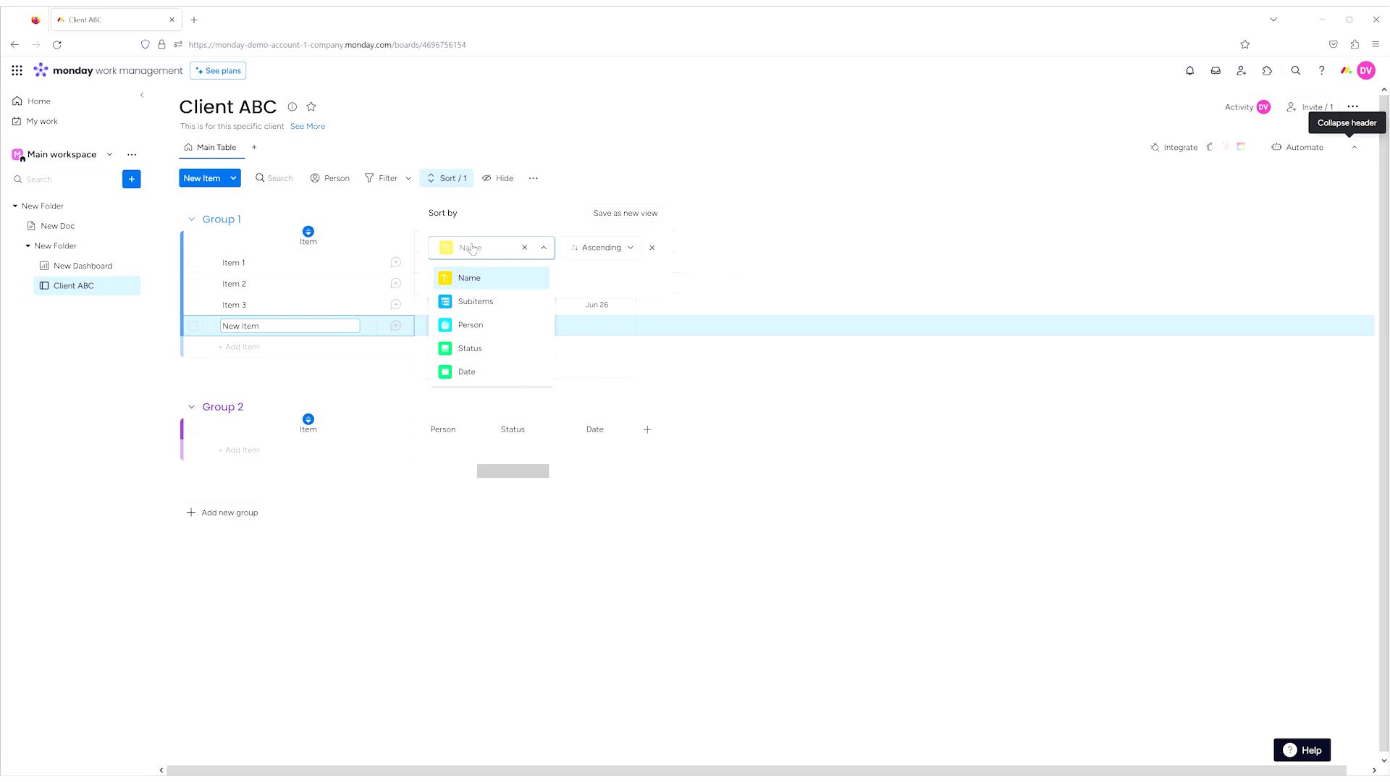
click(739, 210)
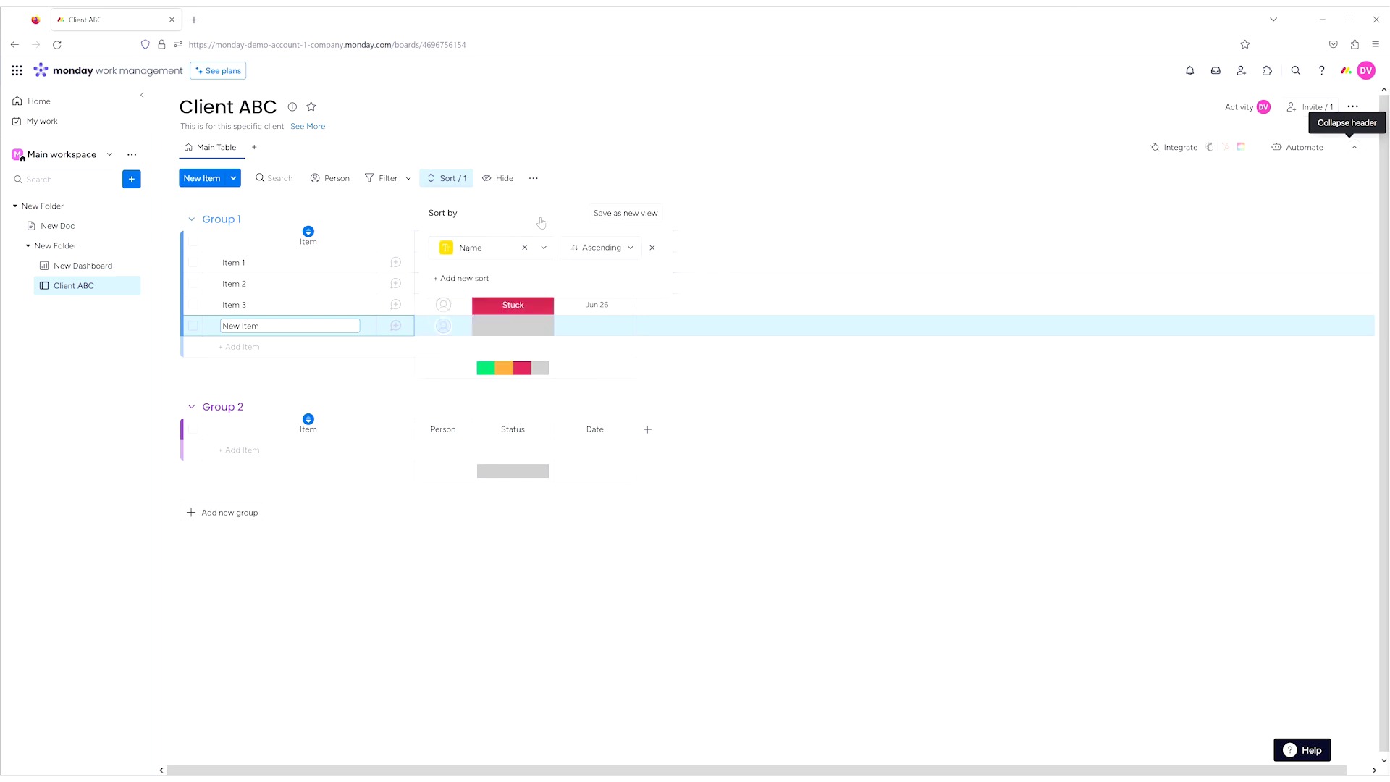
- Save the ascending Name sort for the board and switch the sort direction to descending
mouse_move(308, 231)
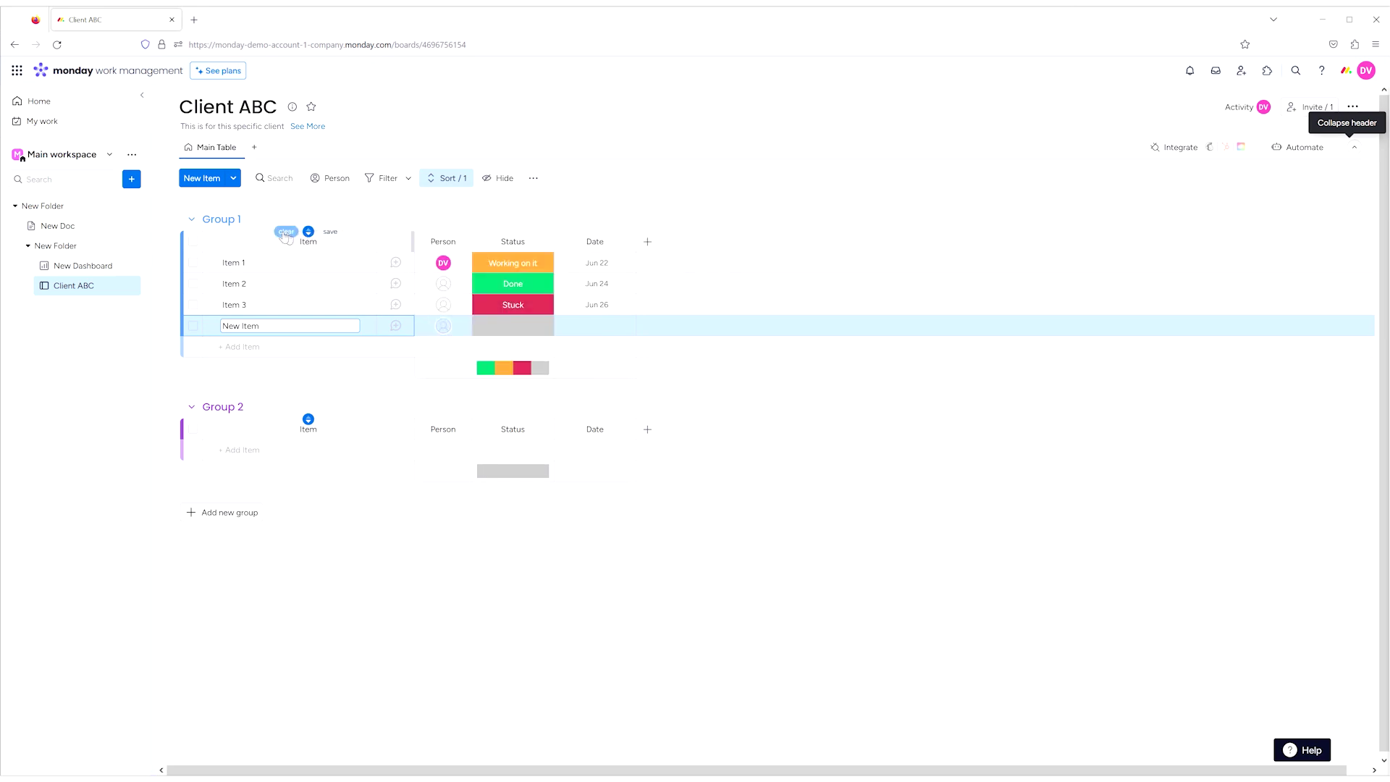
click(330, 232)
click(308, 232)
- Look over the column display choices, item height, conditional coloring and default values for new items, leaving the settings as they are
click(499, 178)
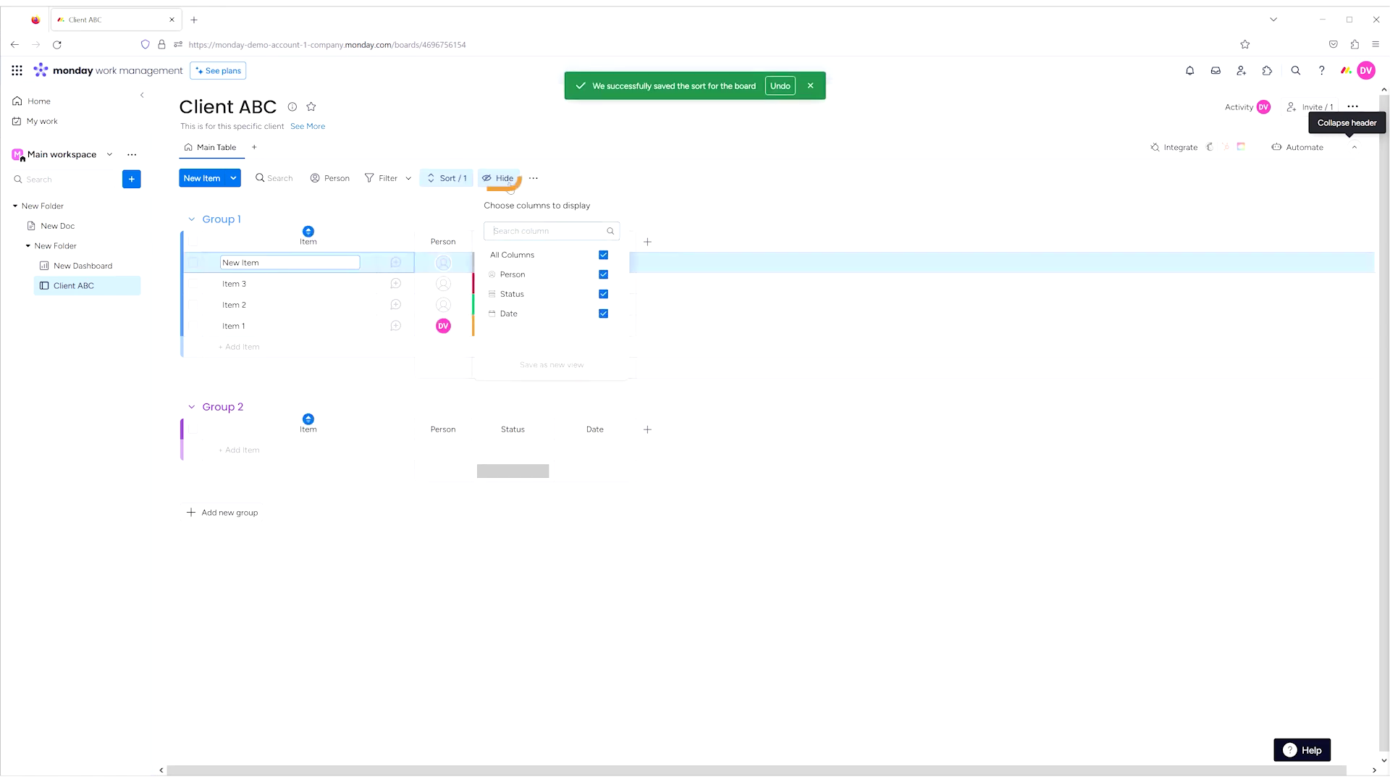
click(533, 179)
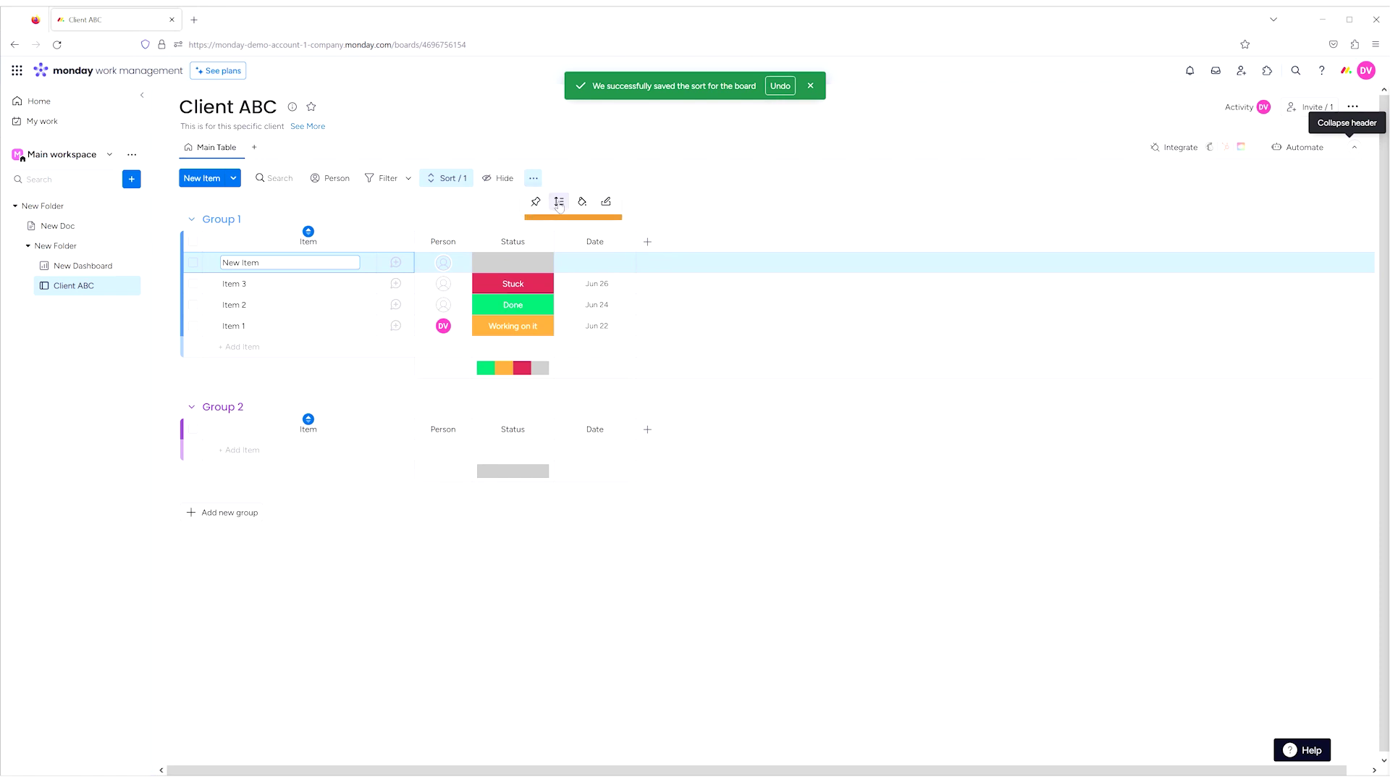
click(560, 203)
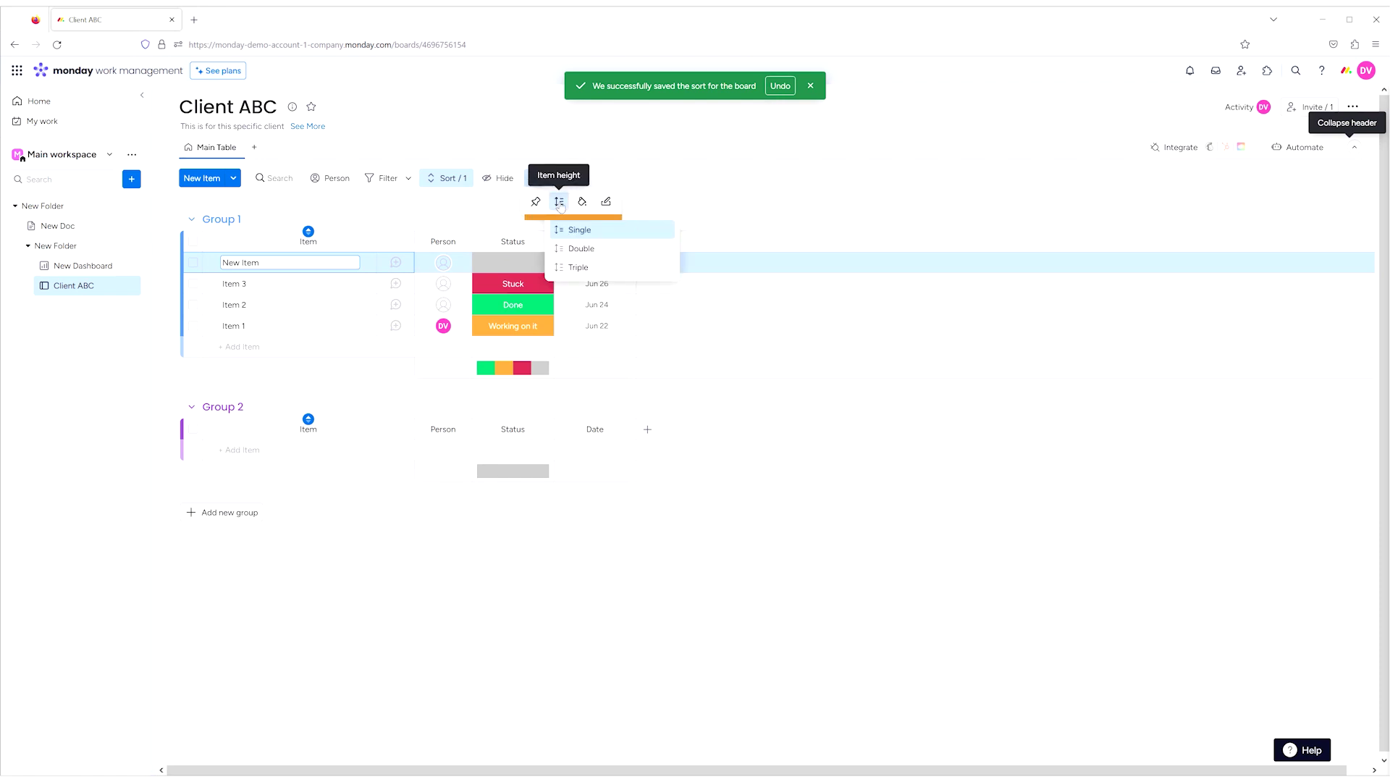
click(560, 205)
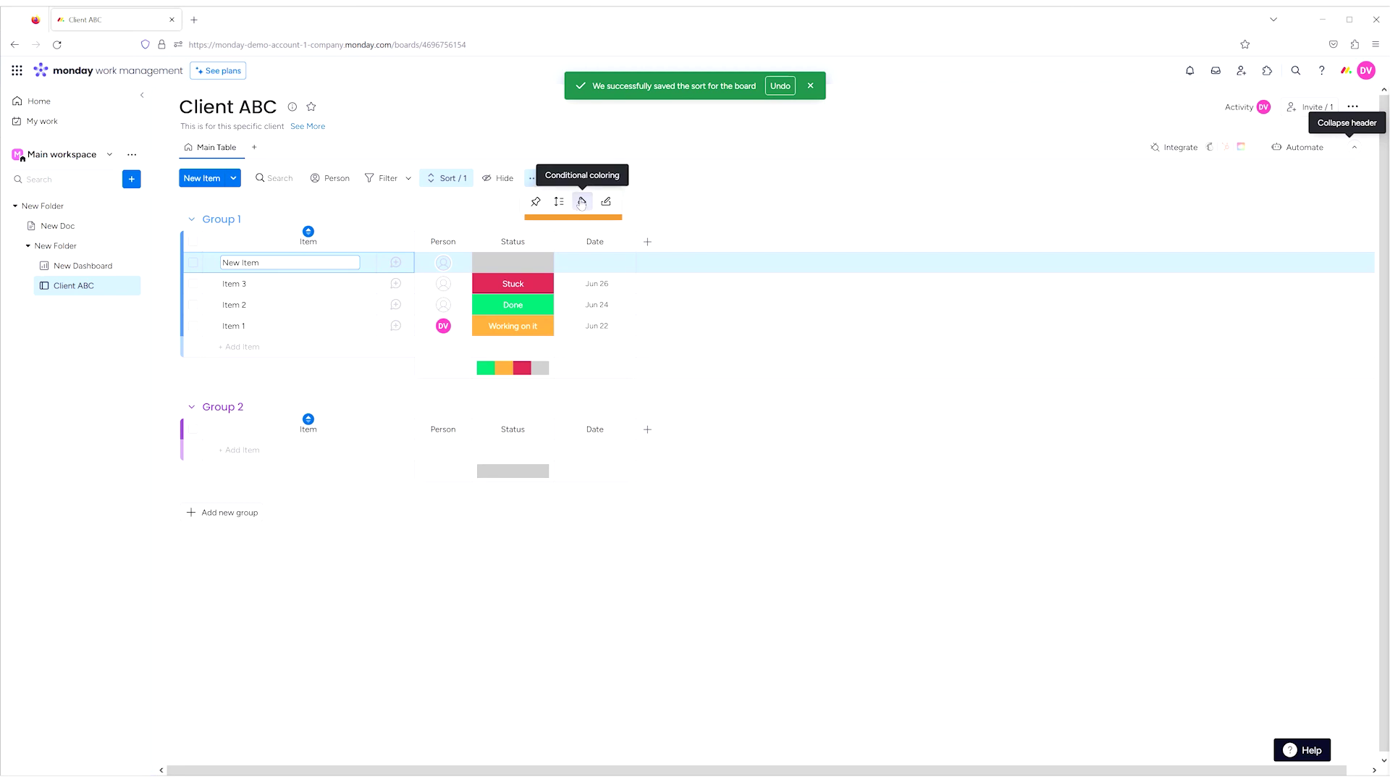
click(581, 203)
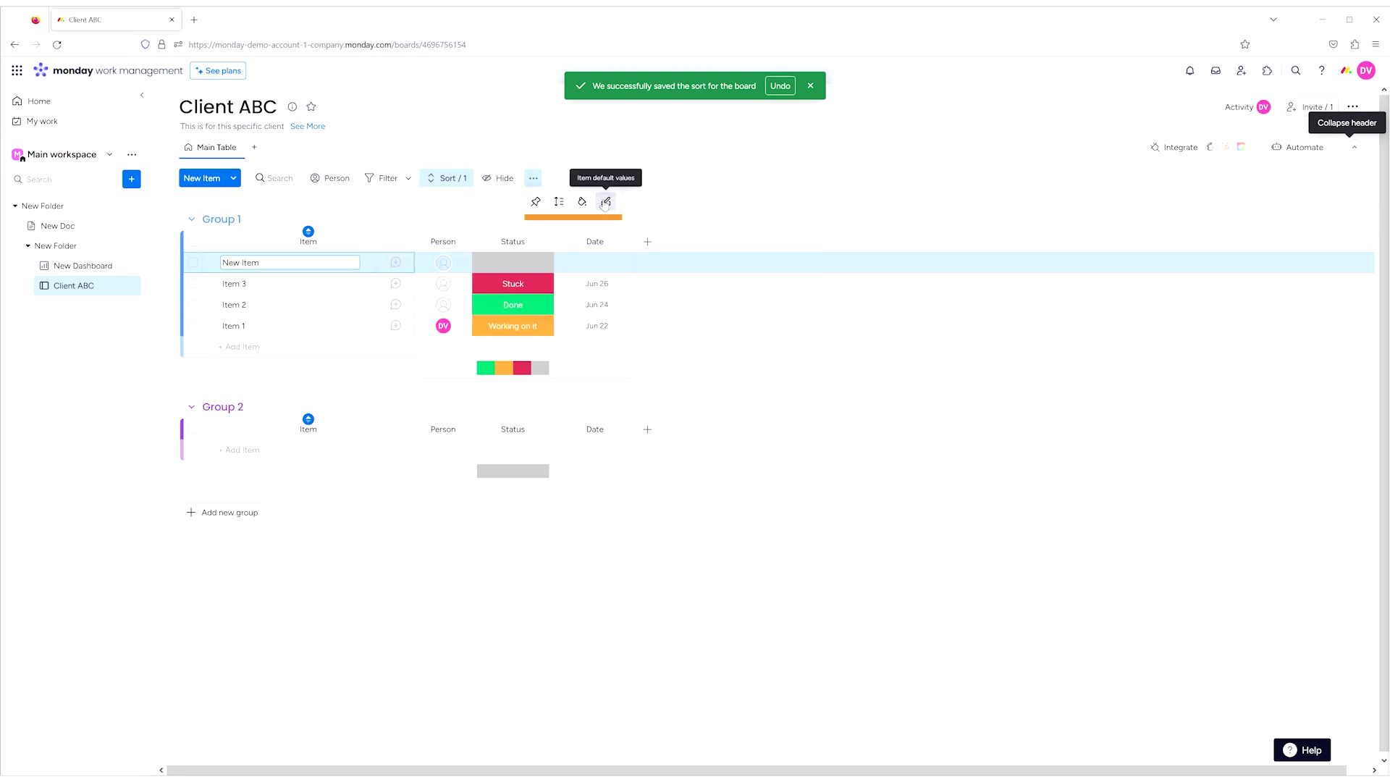
click(606, 202)
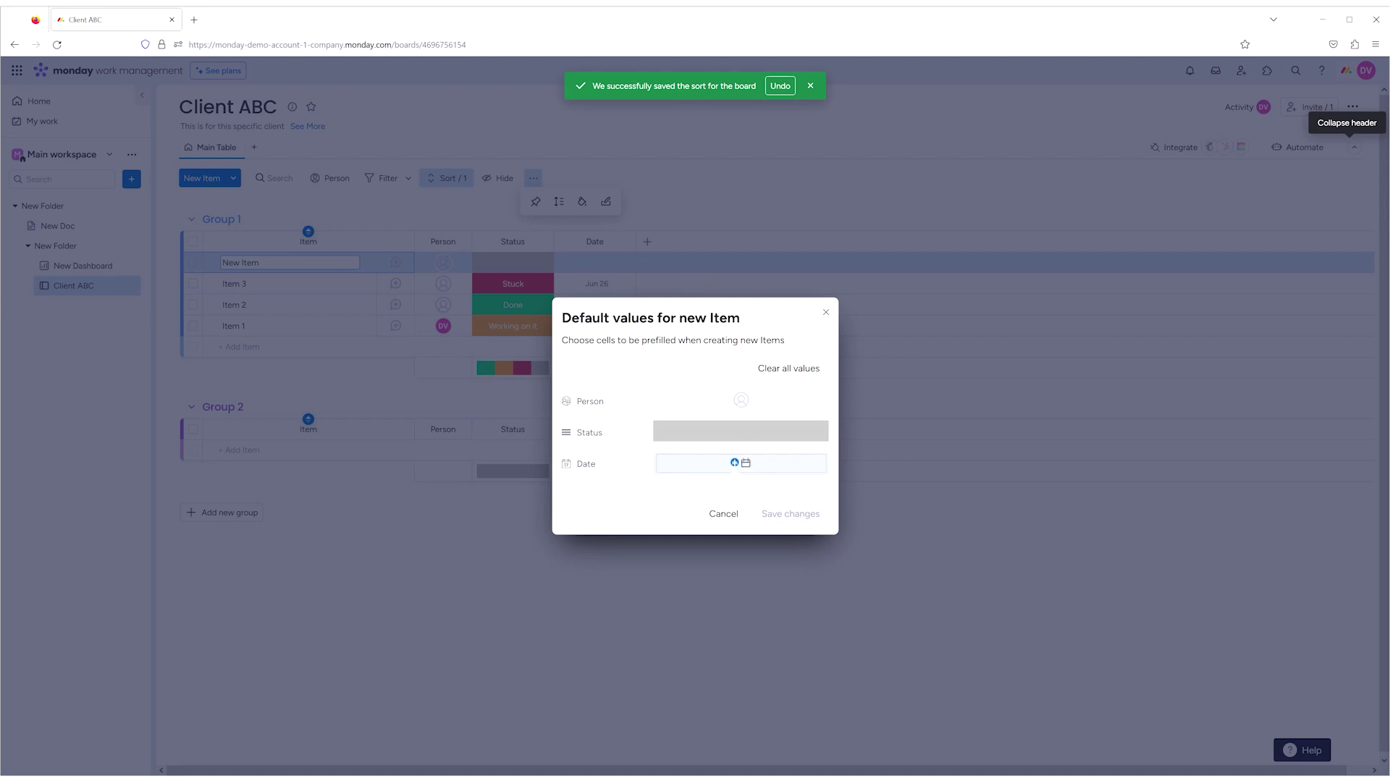
click(825, 312)
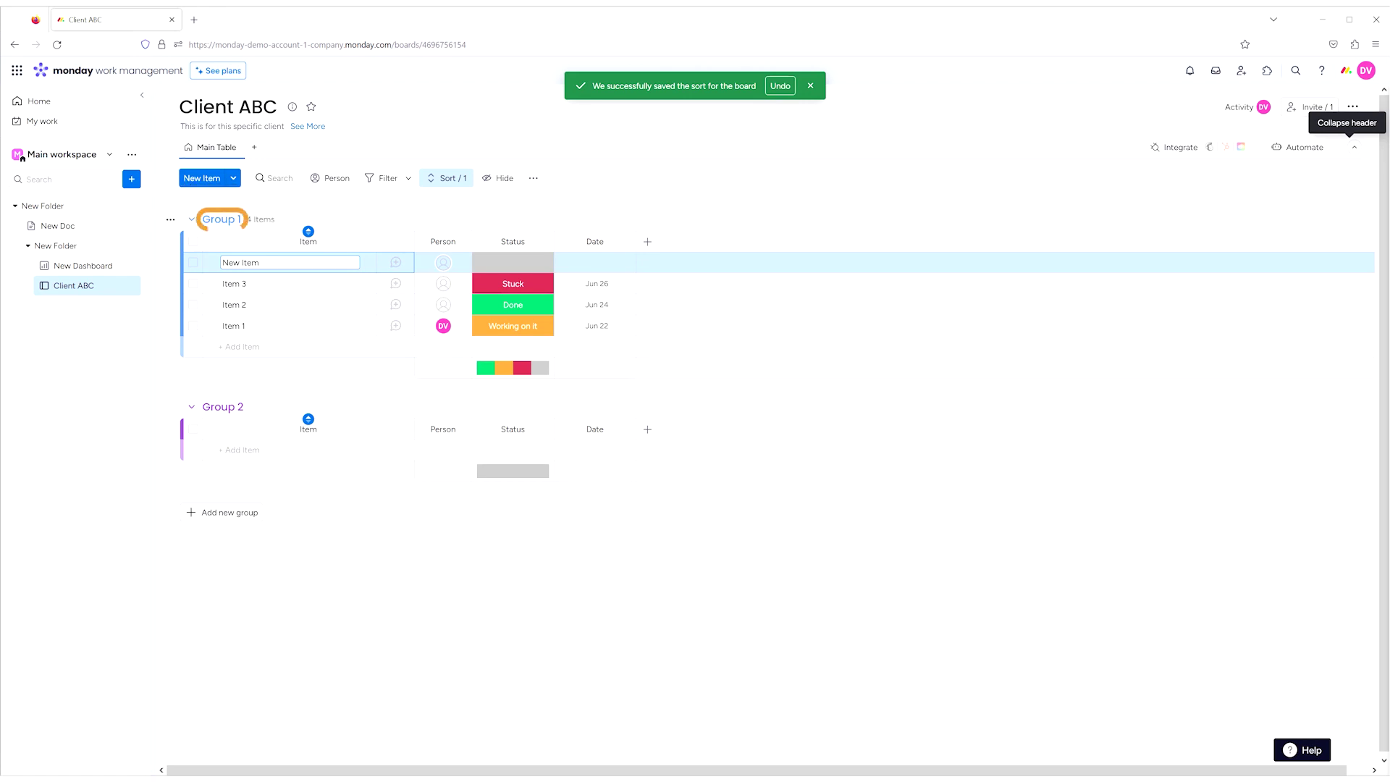
- Review Group 1's available actions, its editable name and its color choices without changing the group
click(170, 220)
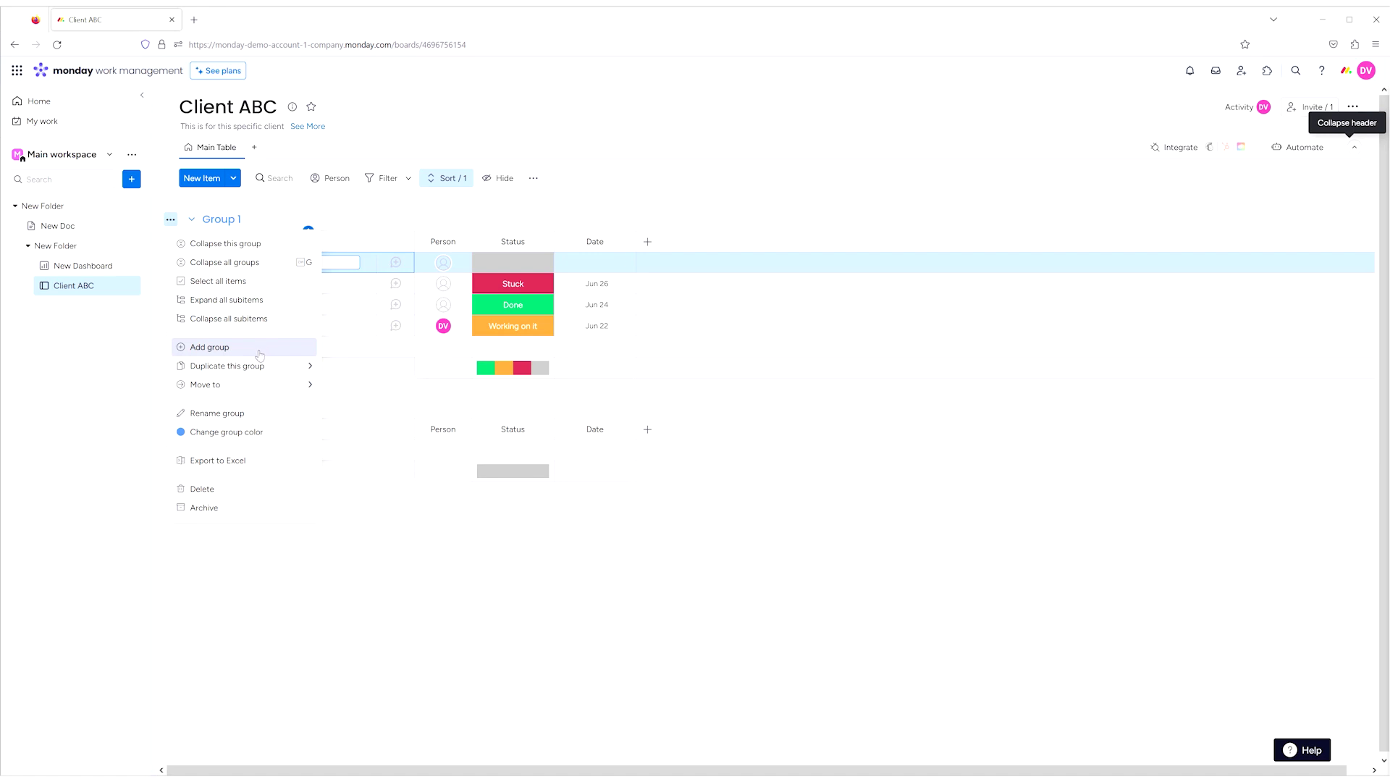
mouse_move(260, 369)
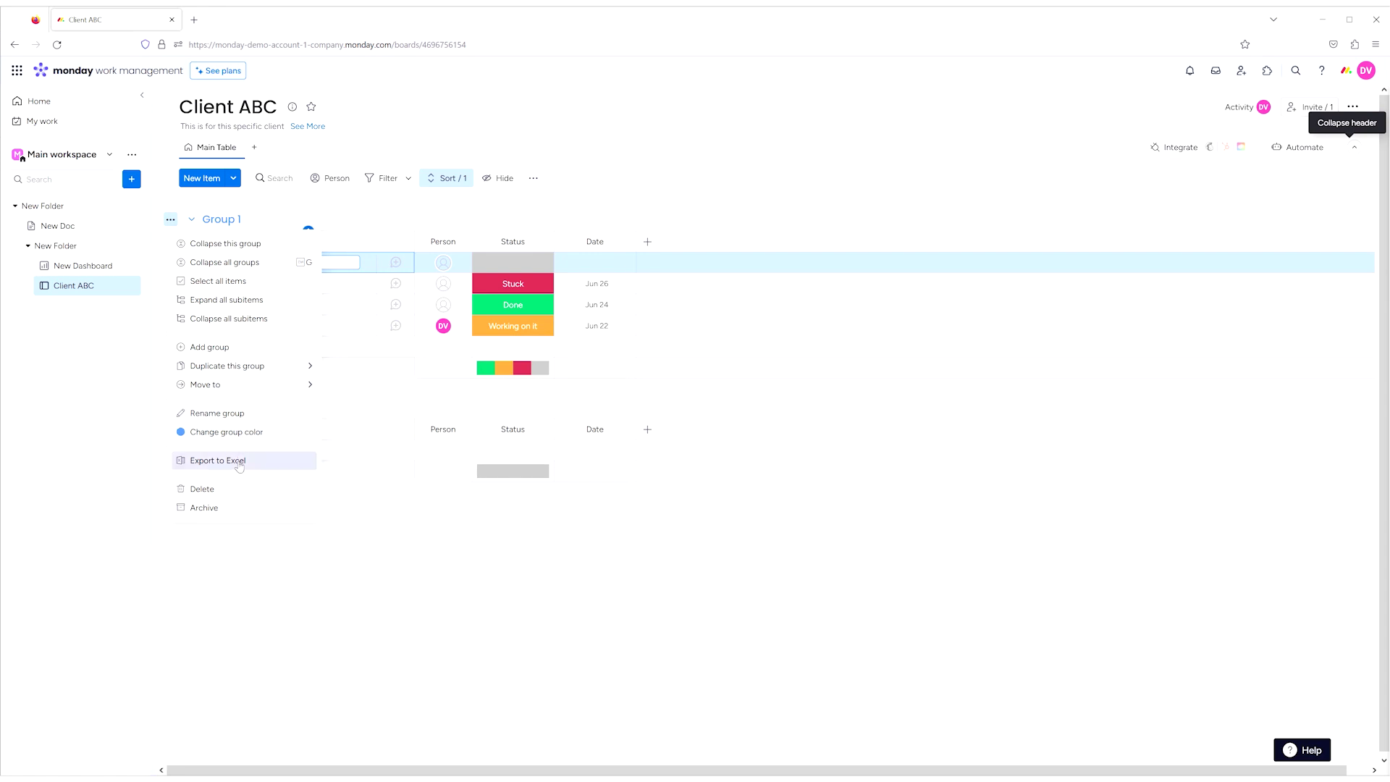
click(387, 528)
click(222, 218)
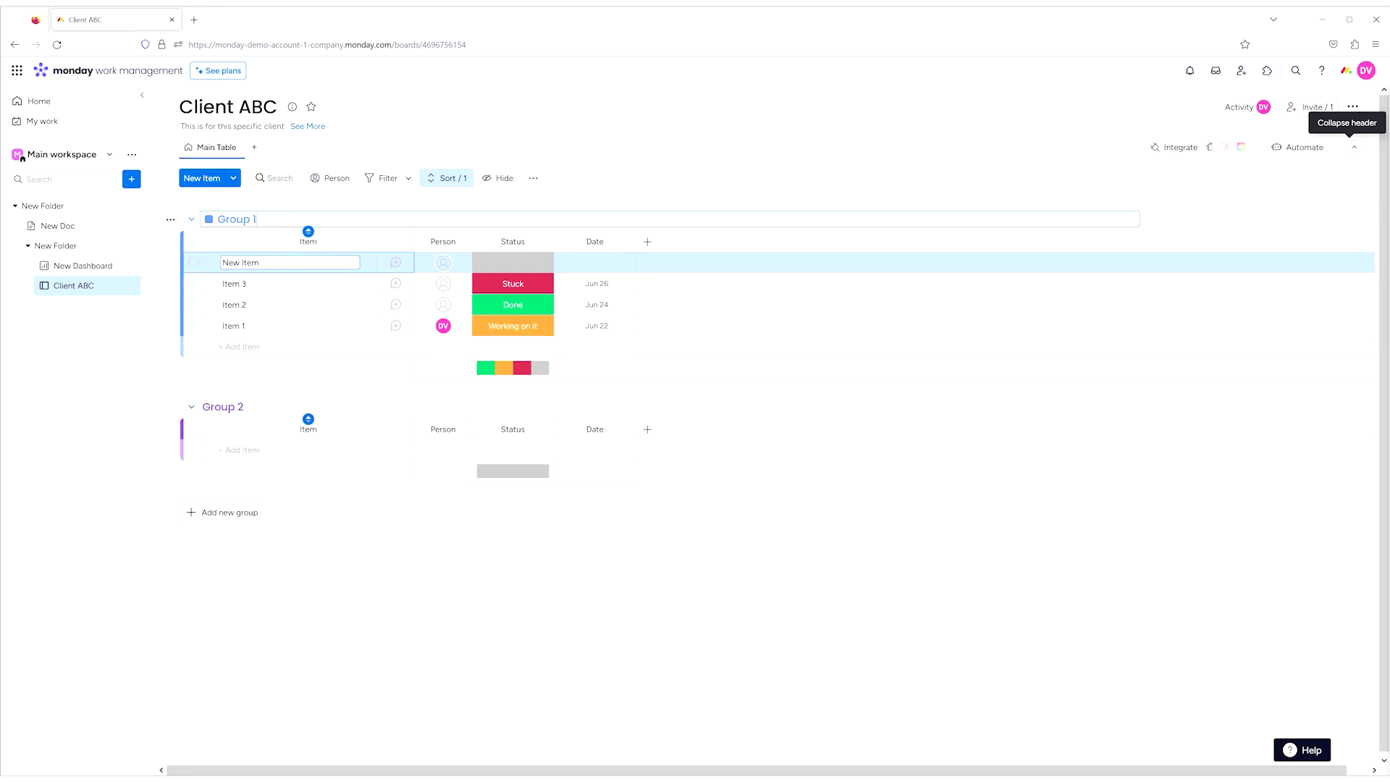
drag(255, 218, 208, 219)
click(210, 220)
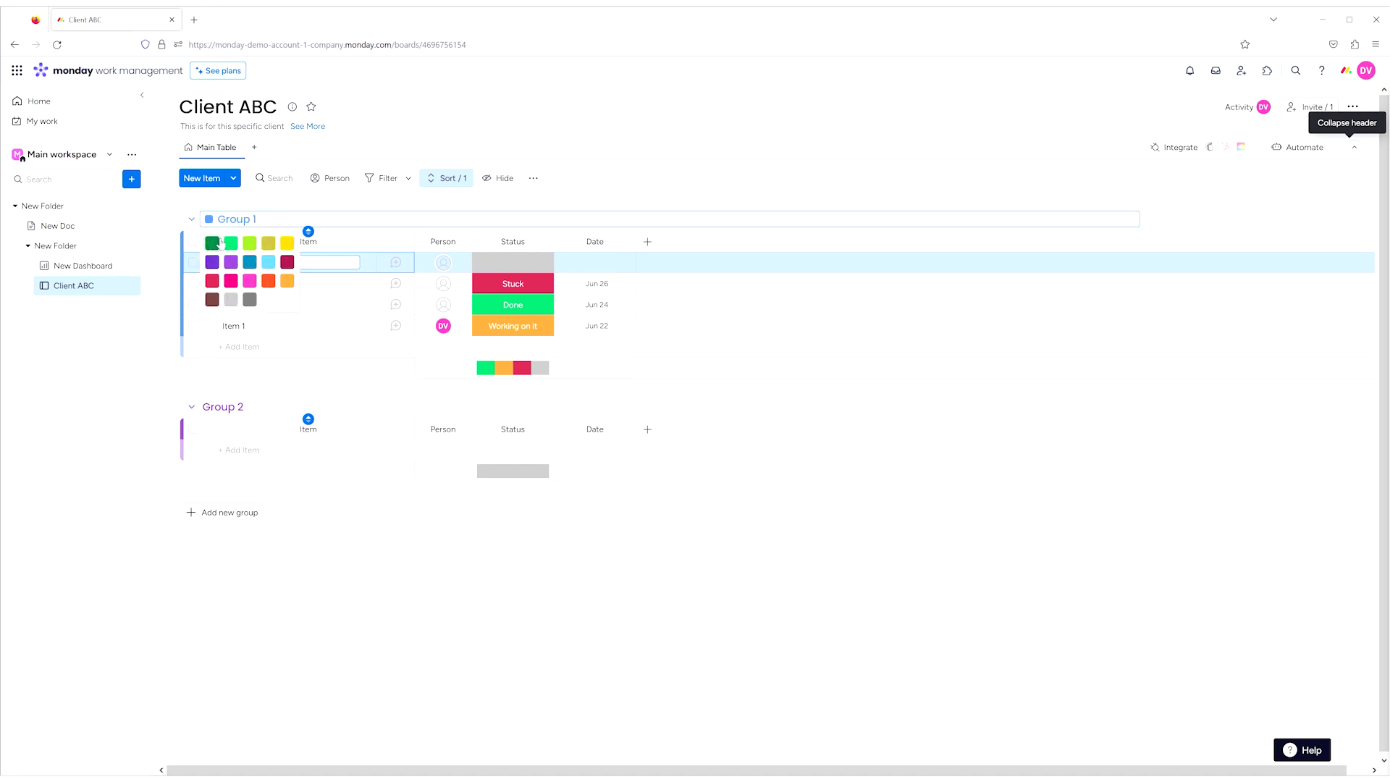
click(296, 200)
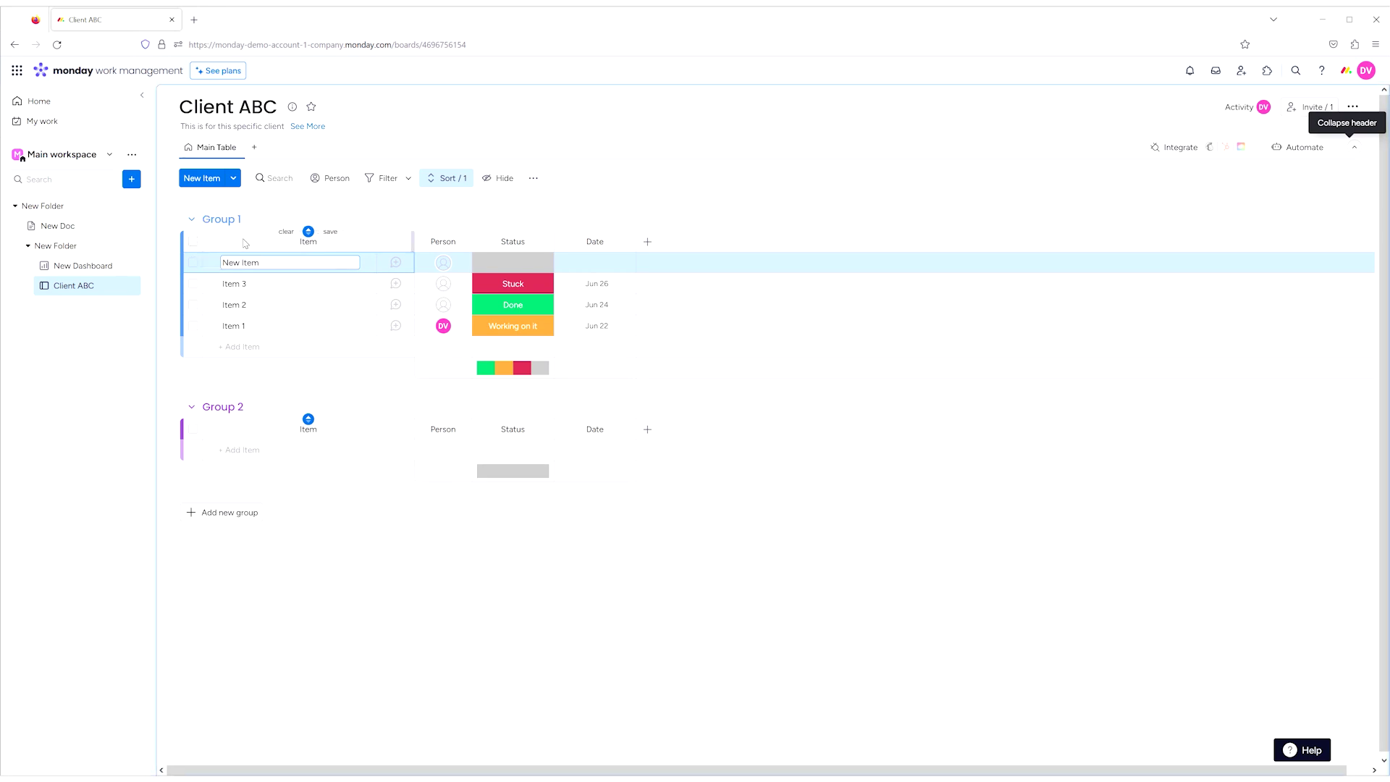
- Clear the active Name sort and open the Status, Date and Person column titles for editing
click(286, 232)
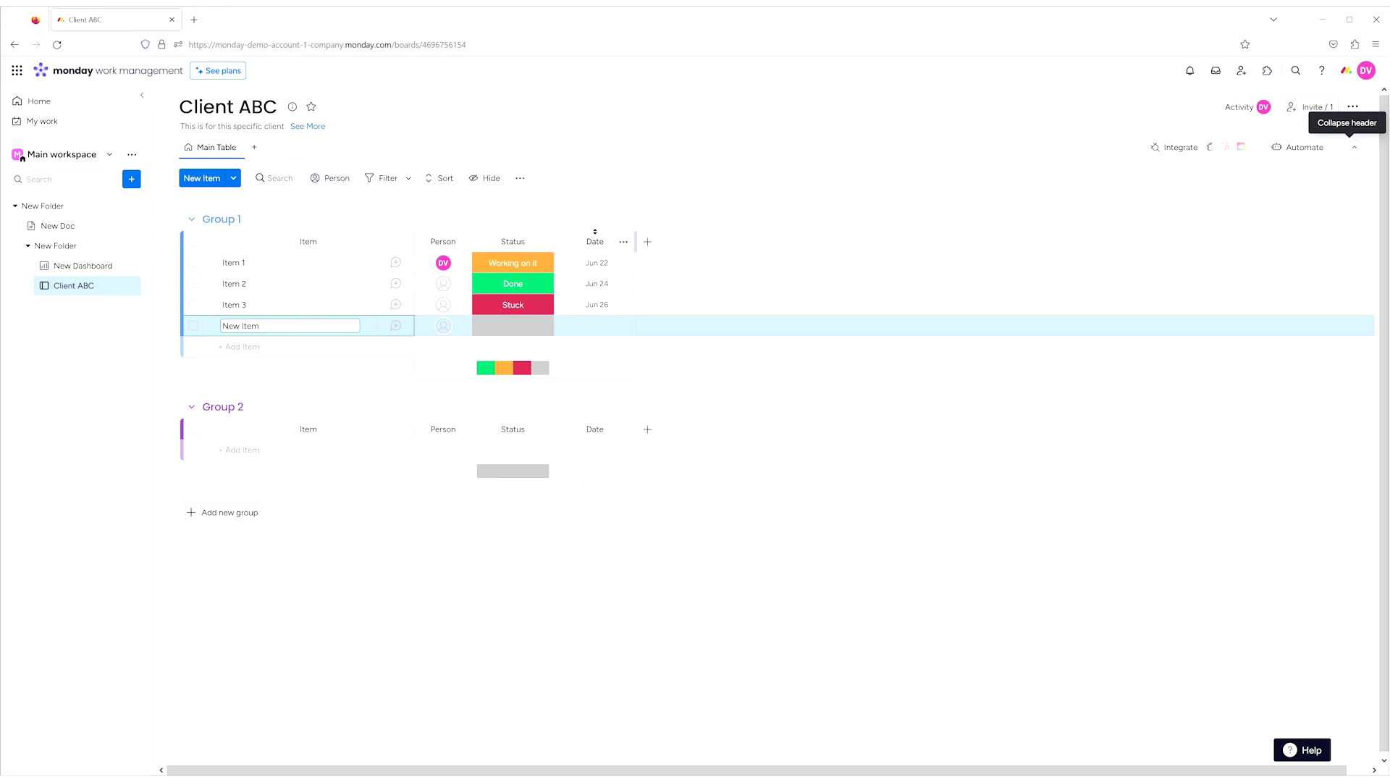
click(512, 241)
click(595, 241)
click(445, 241)
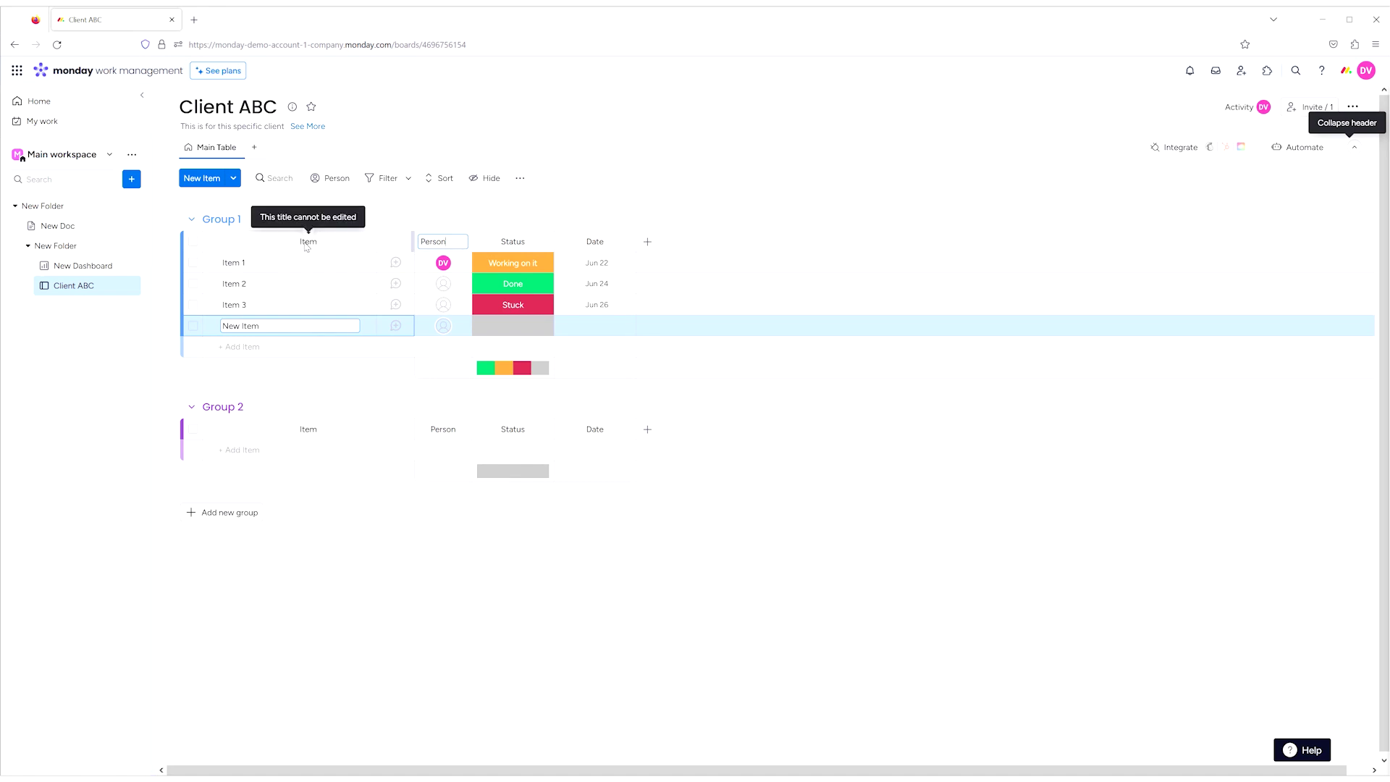
- Select all Group 1 items and then only Items 1 to 3 to examine the batch actions, and clear the selection
click(193, 243)
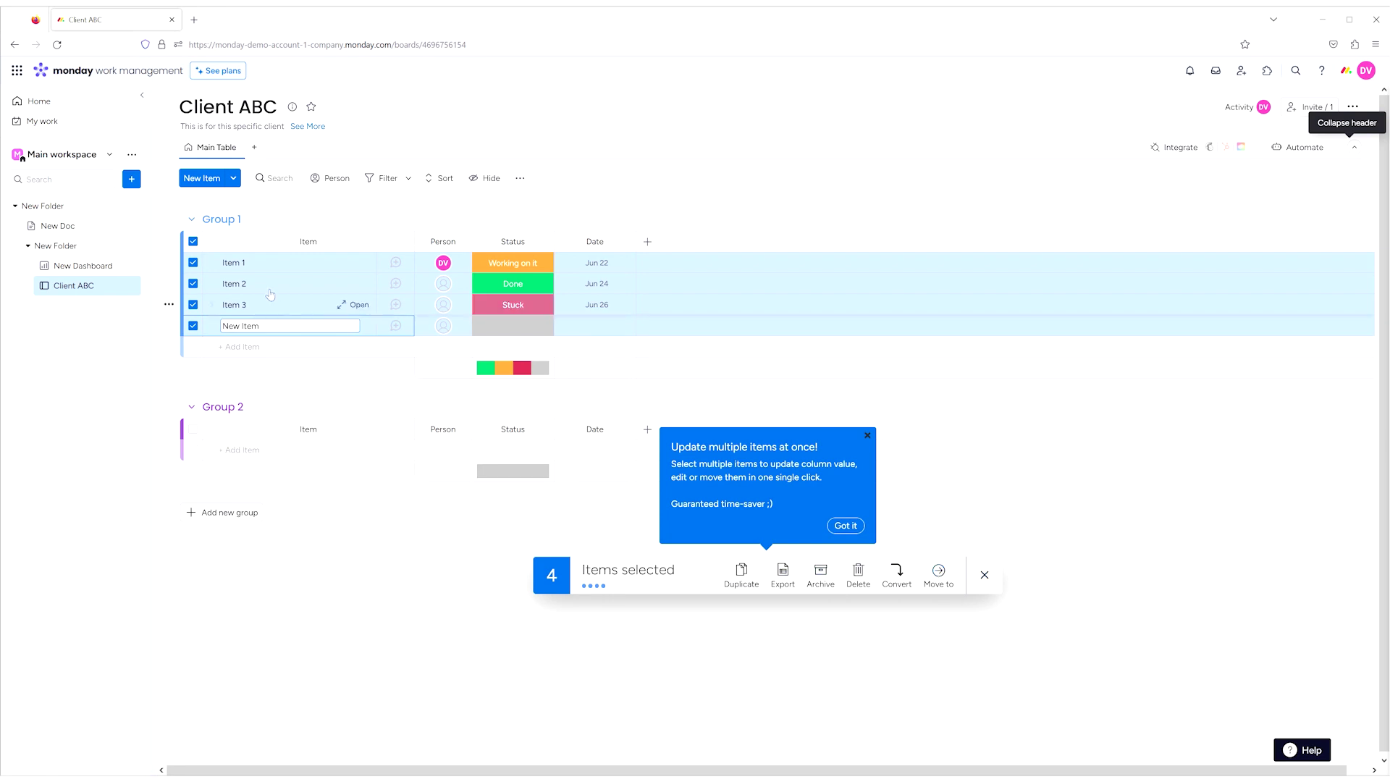
click(194, 241)
click(194, 263)
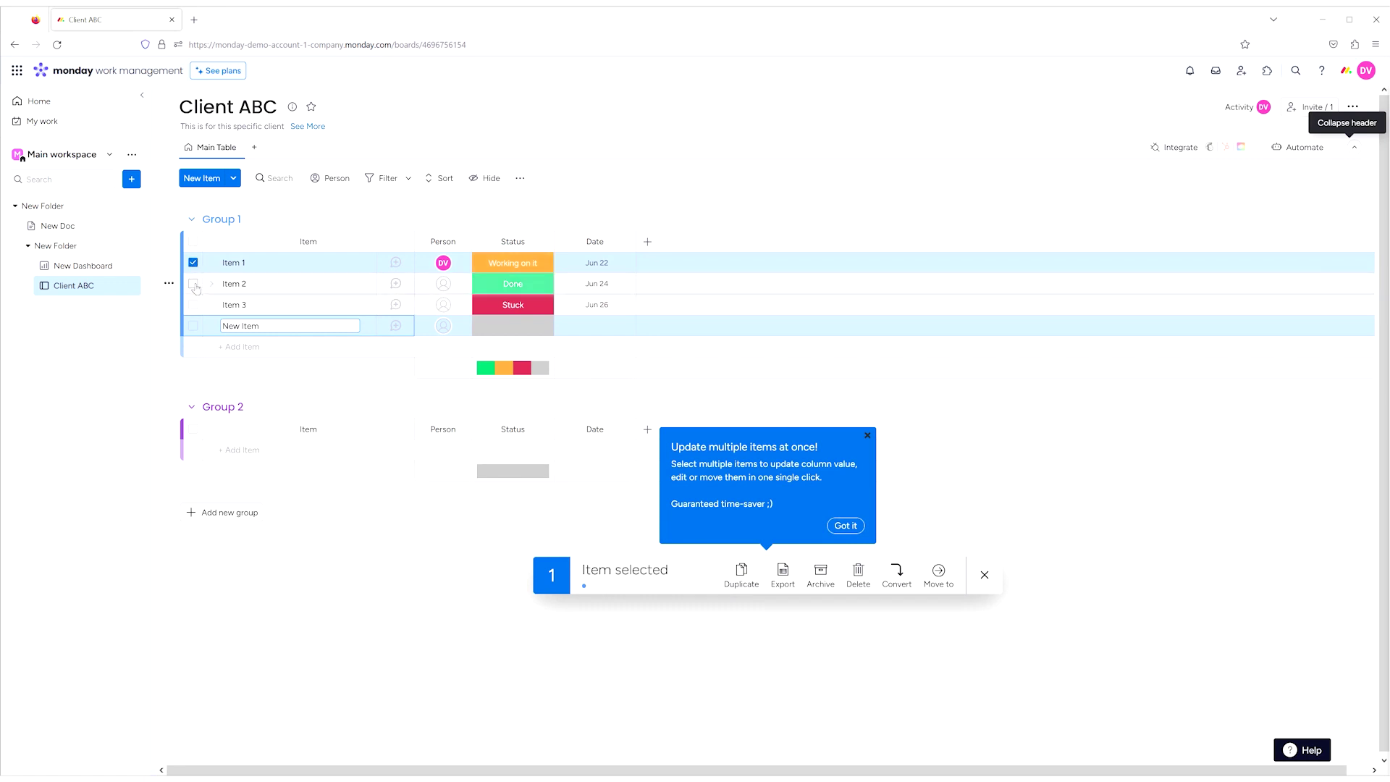
click(193, 284)
click(194, 305)
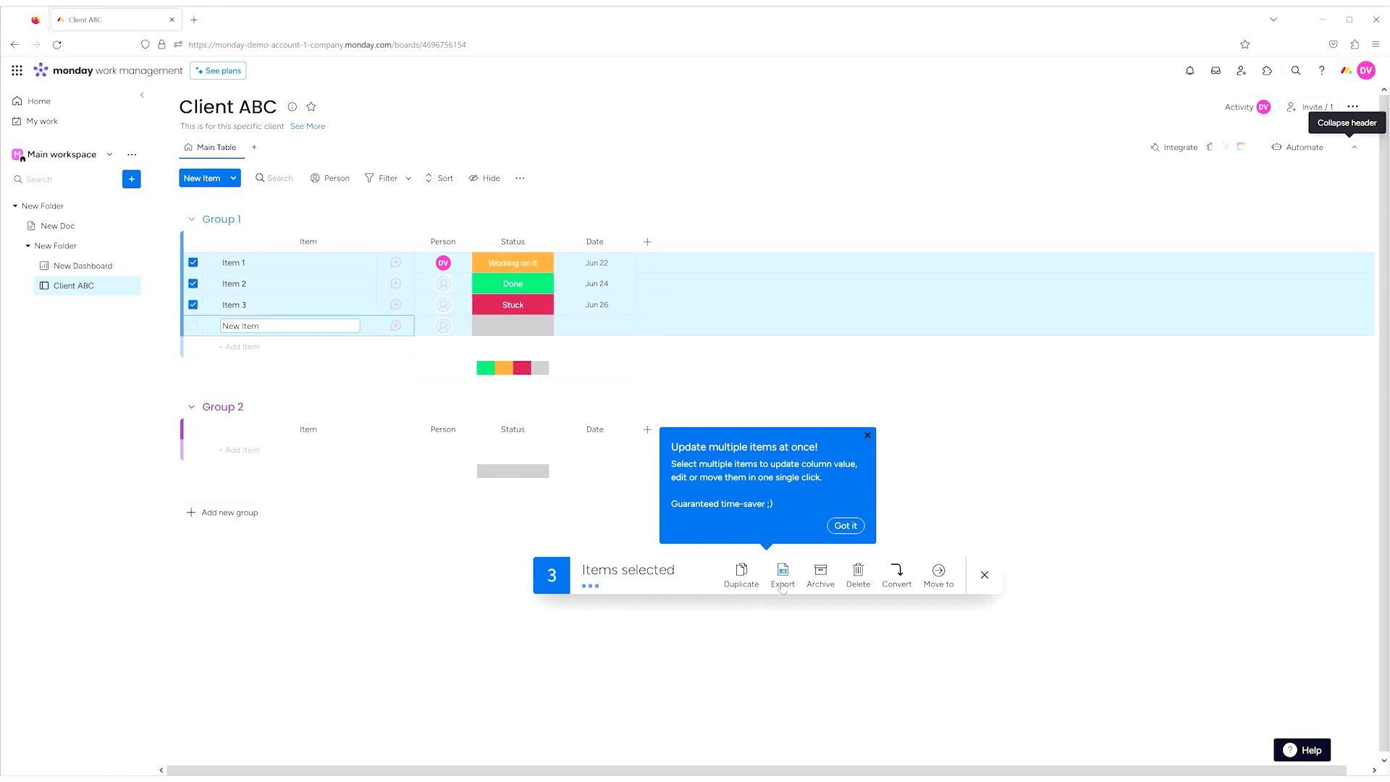
click(896, 574)
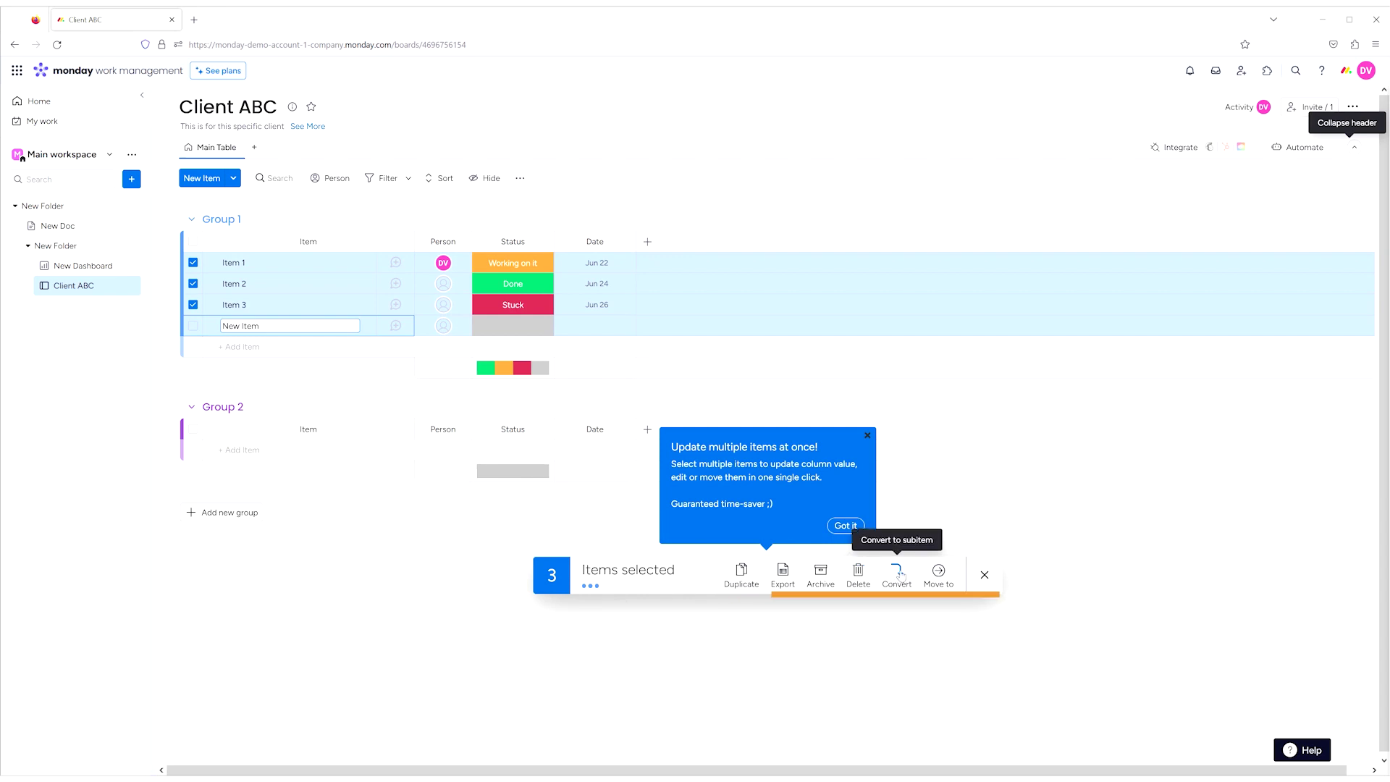
click(866, 436)
click(983, 576)
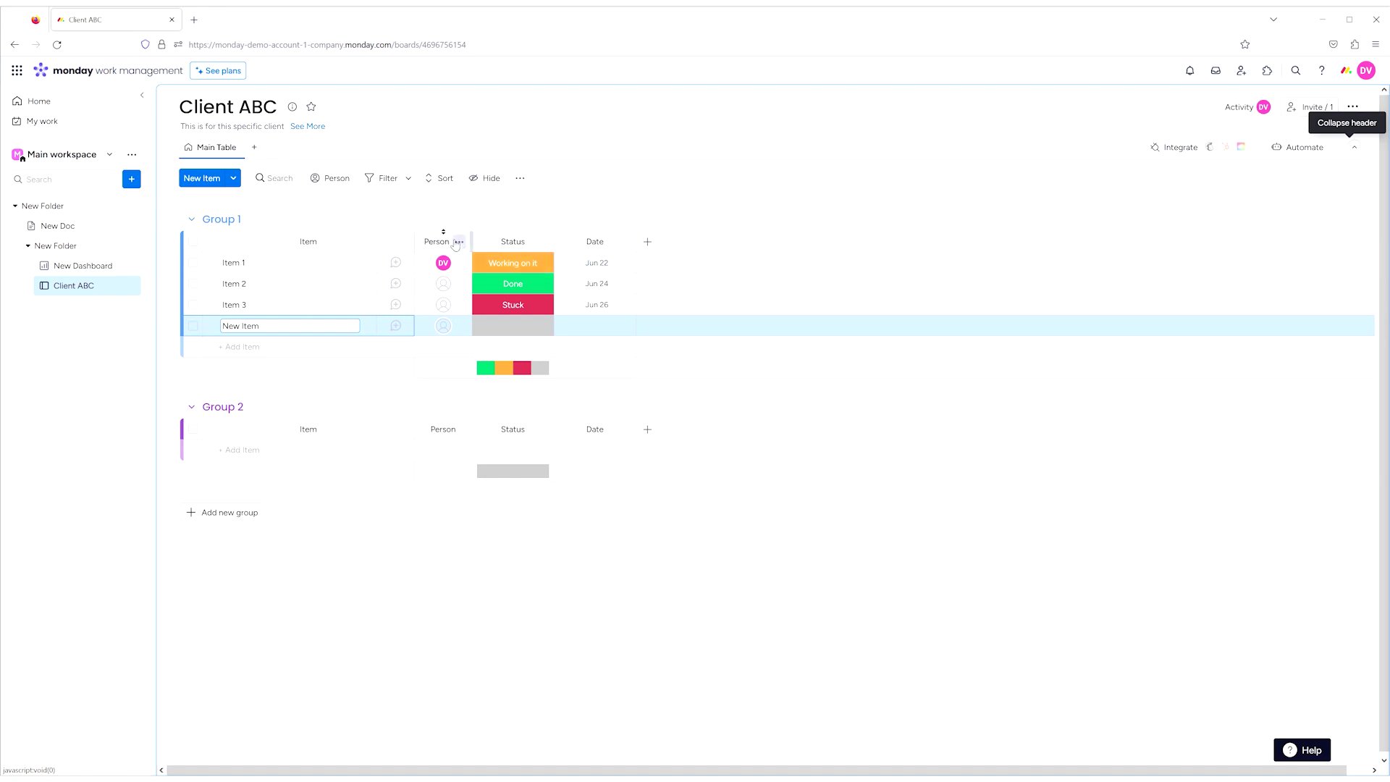
- Browse the column types available for the board, including the full Column Center, and close it without adding one
click(648, 244)
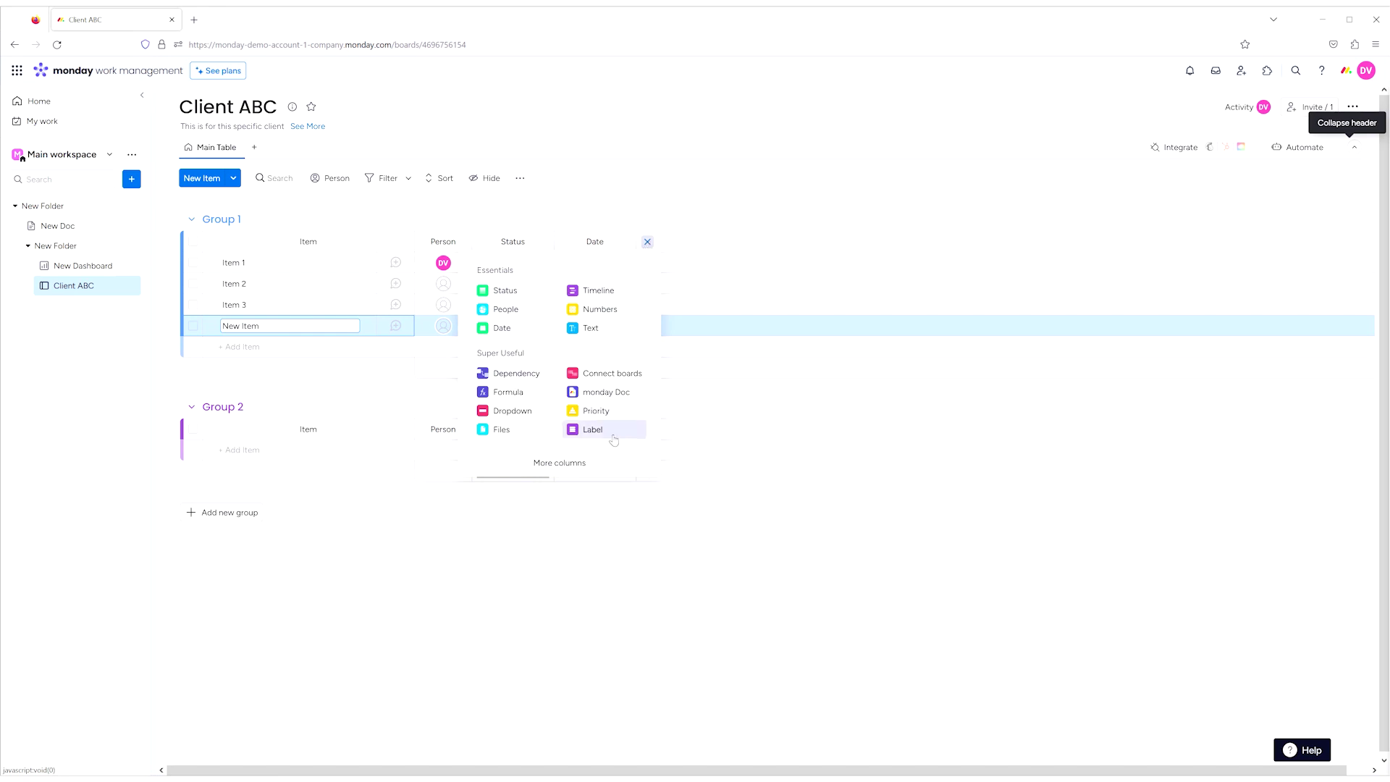
click(580, 469)
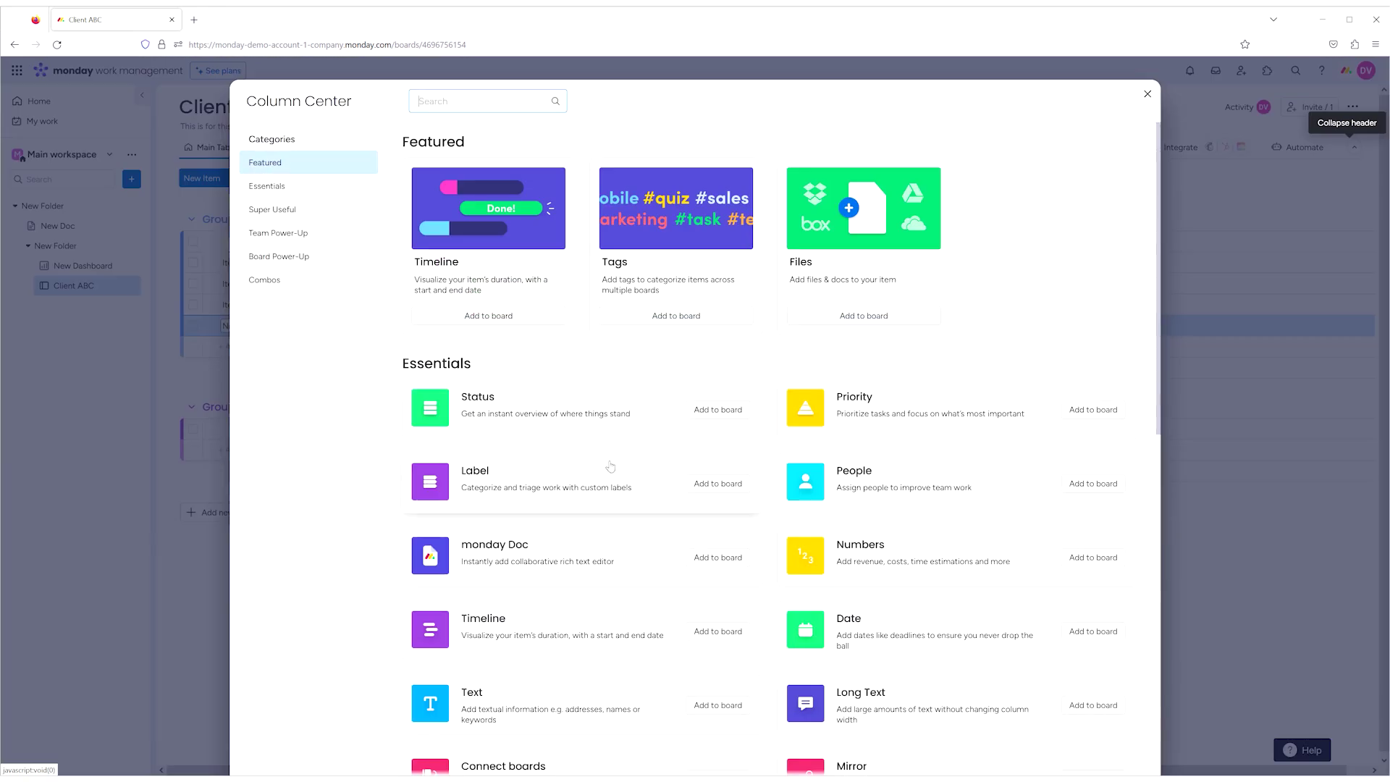
scroll(789, 411, down, 3)
scroll(789, 410, down, 9)
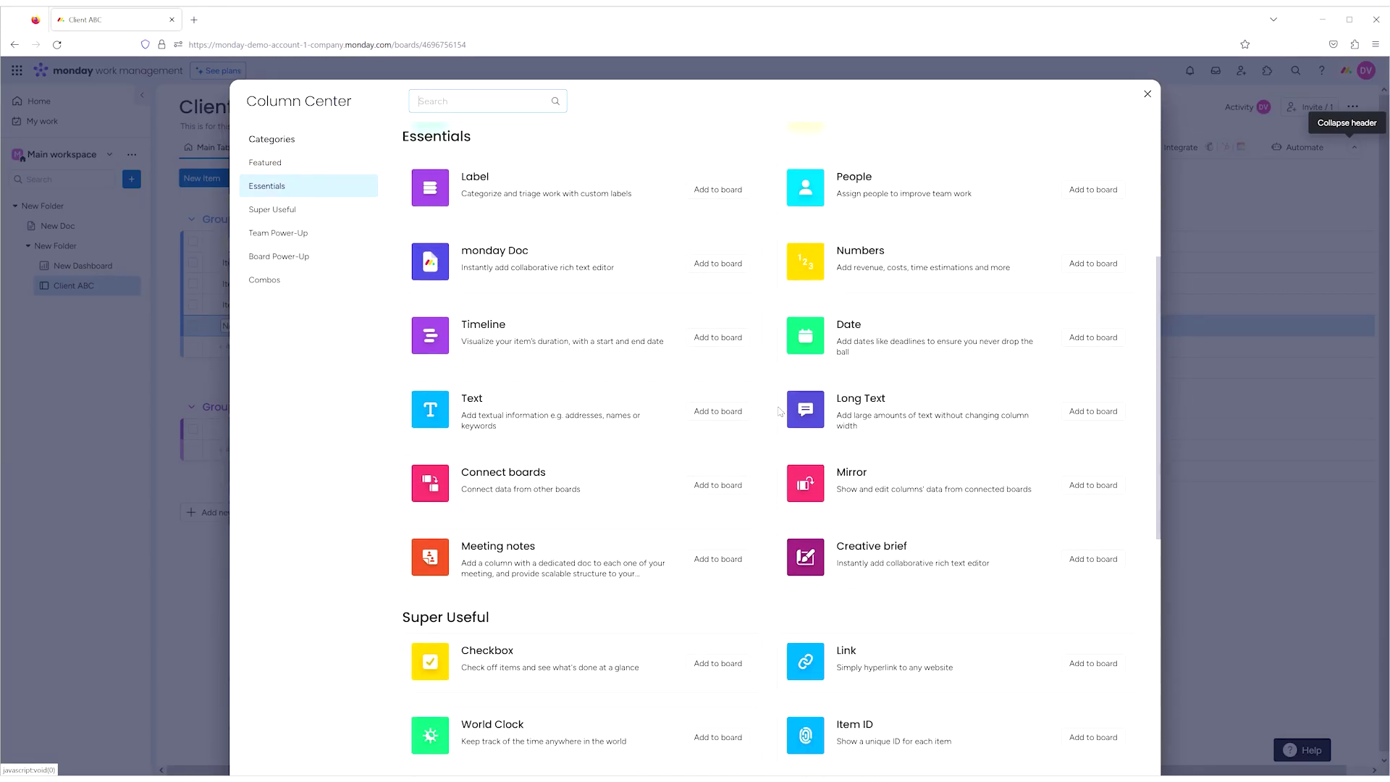
scroll(764, 415, down, 5)
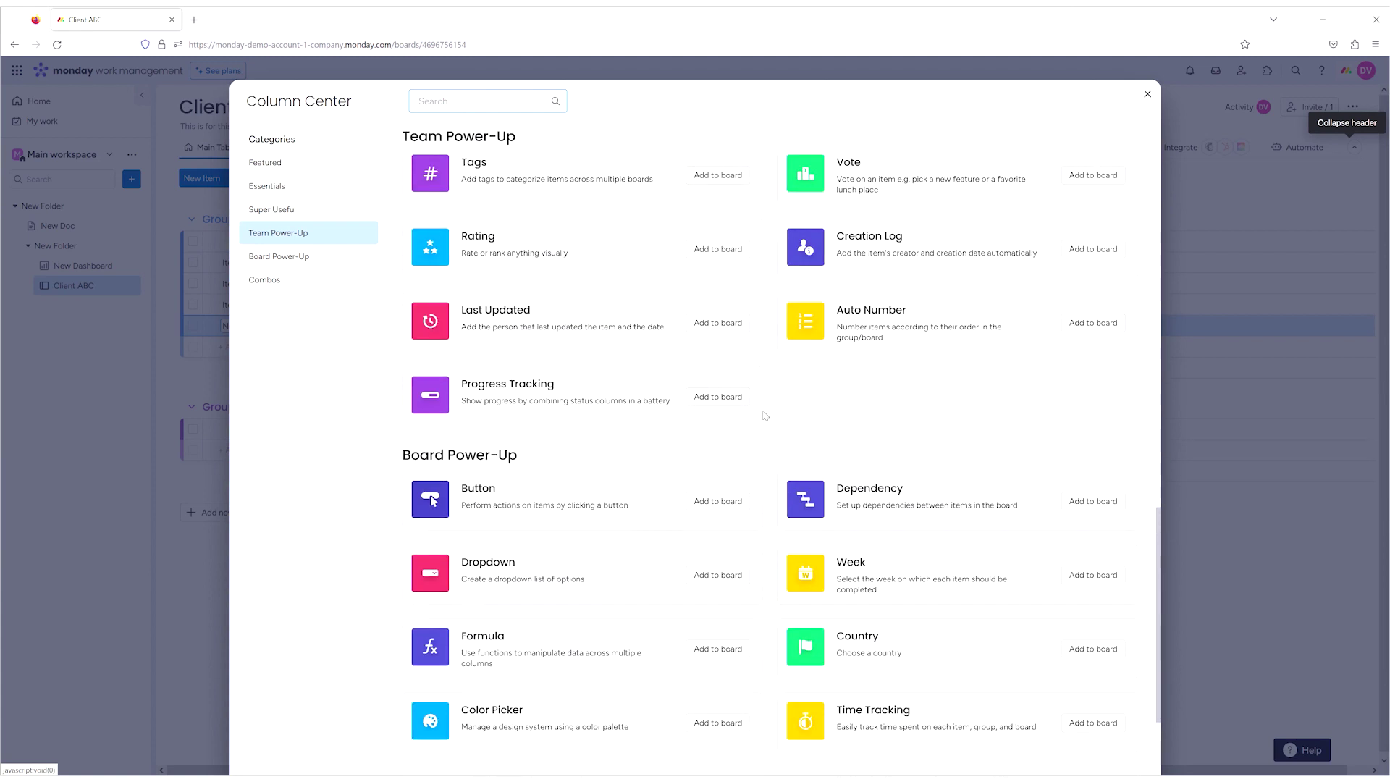
scroll(773, 417, up, 10)
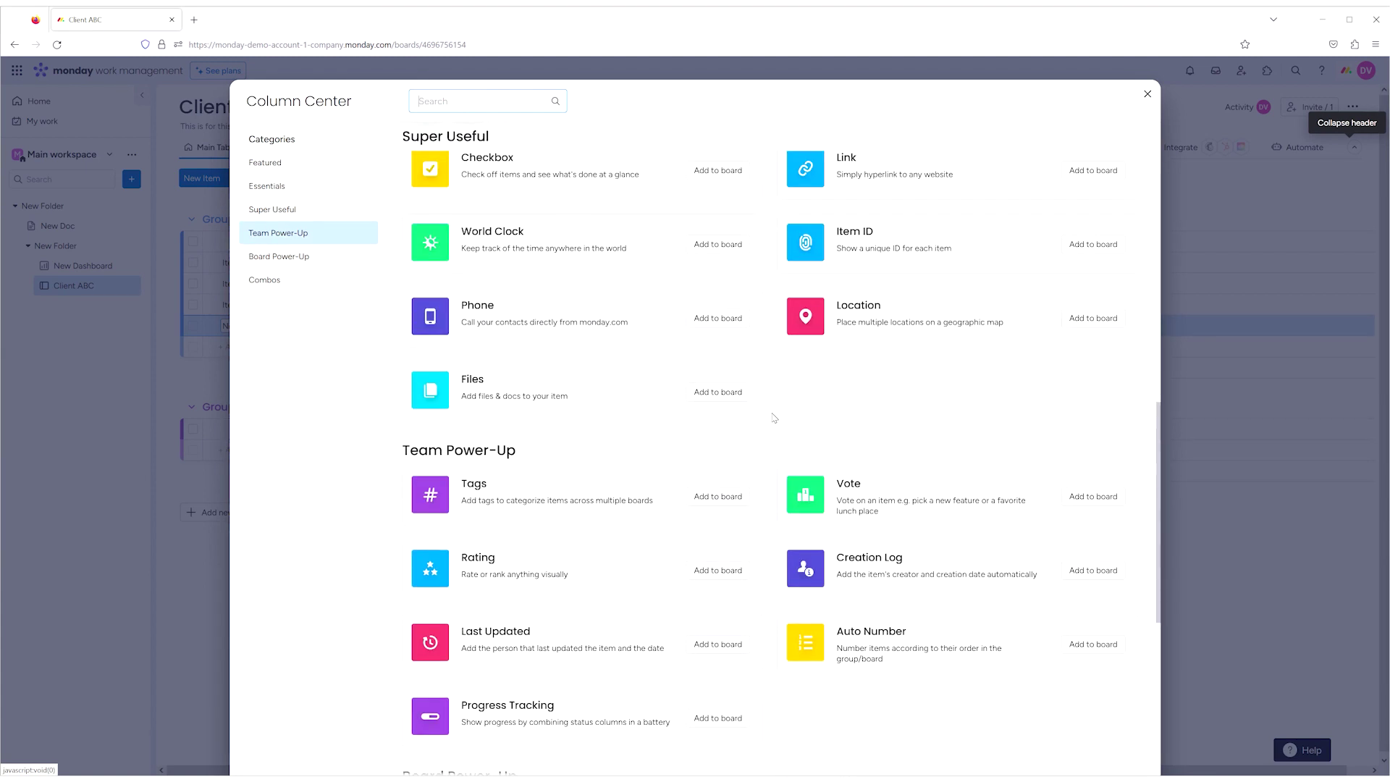
scroll(773, 417, up, 6)
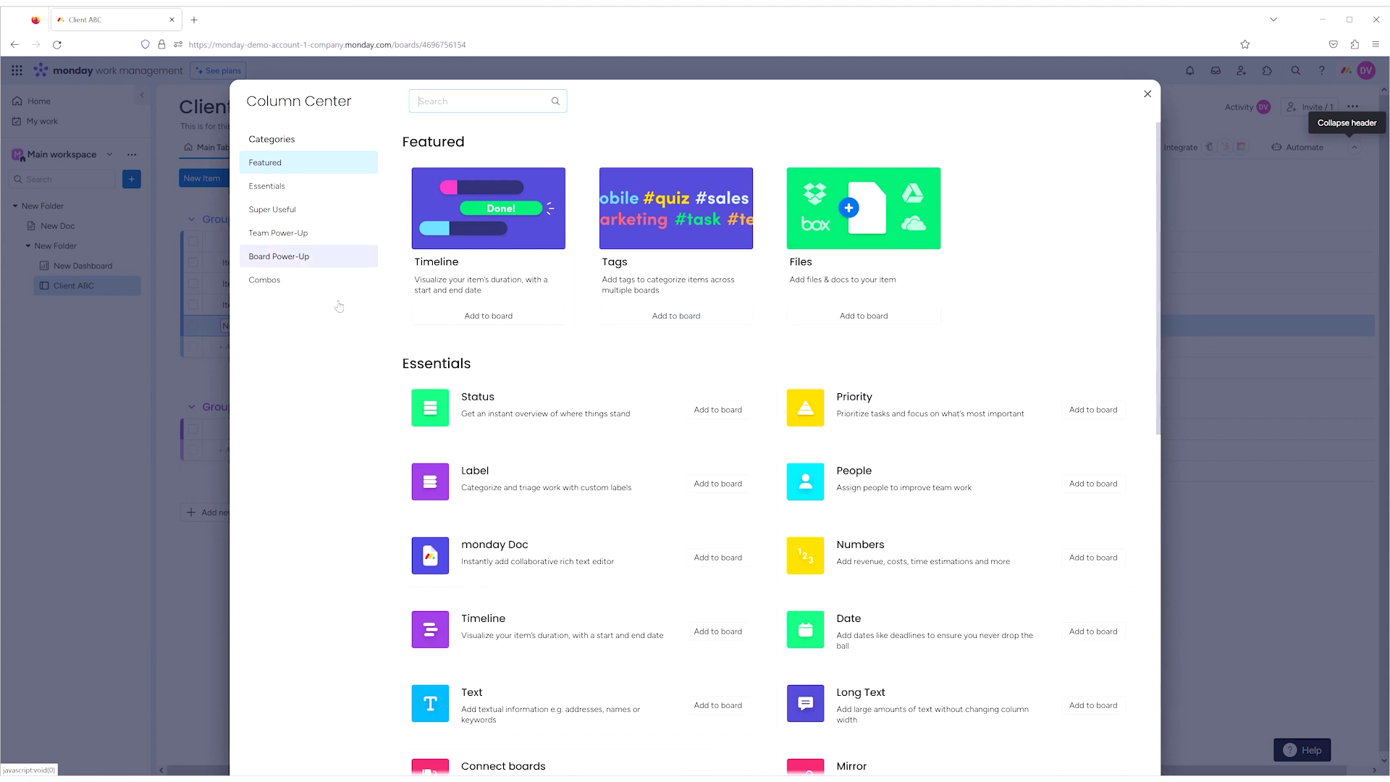
click(1148, 95)
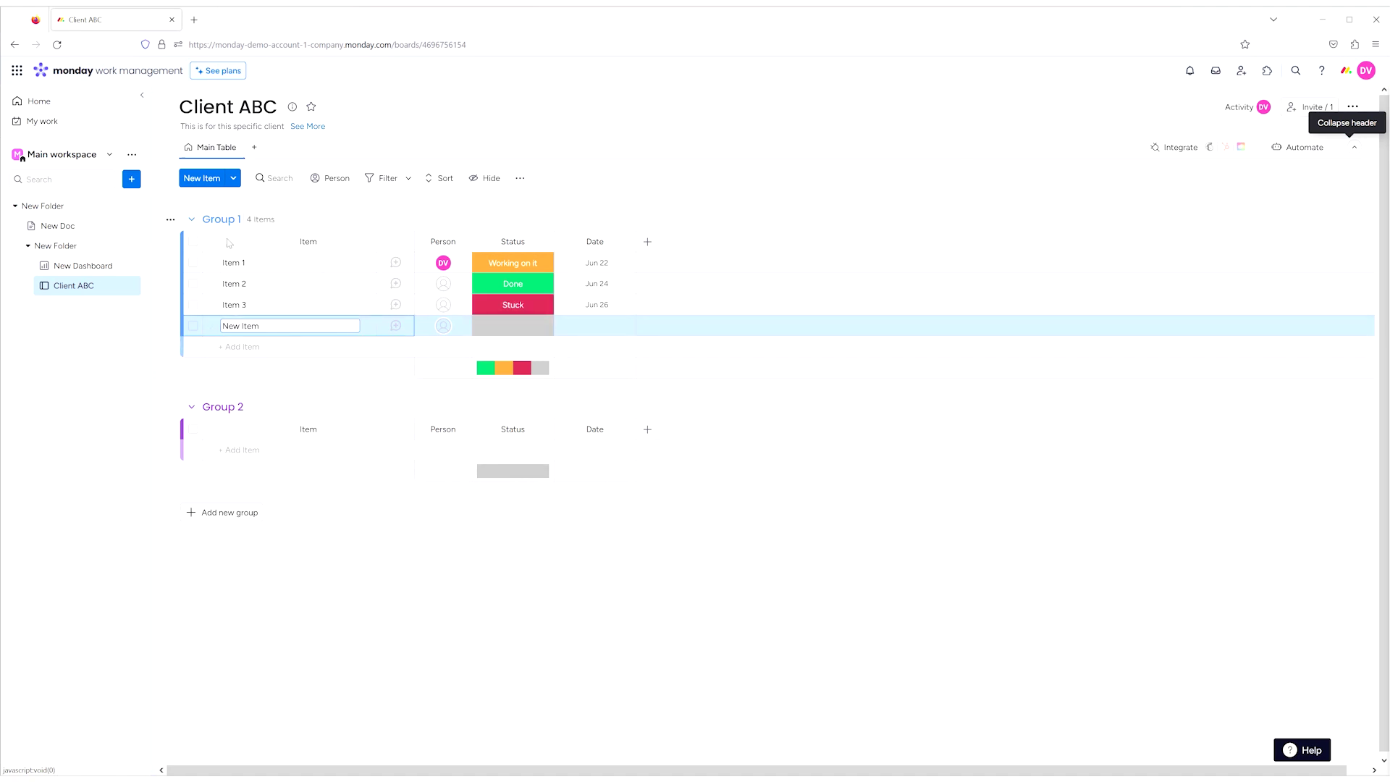
- Add a new group at the end of the board and another one directly below Group 2
click(224, 512)
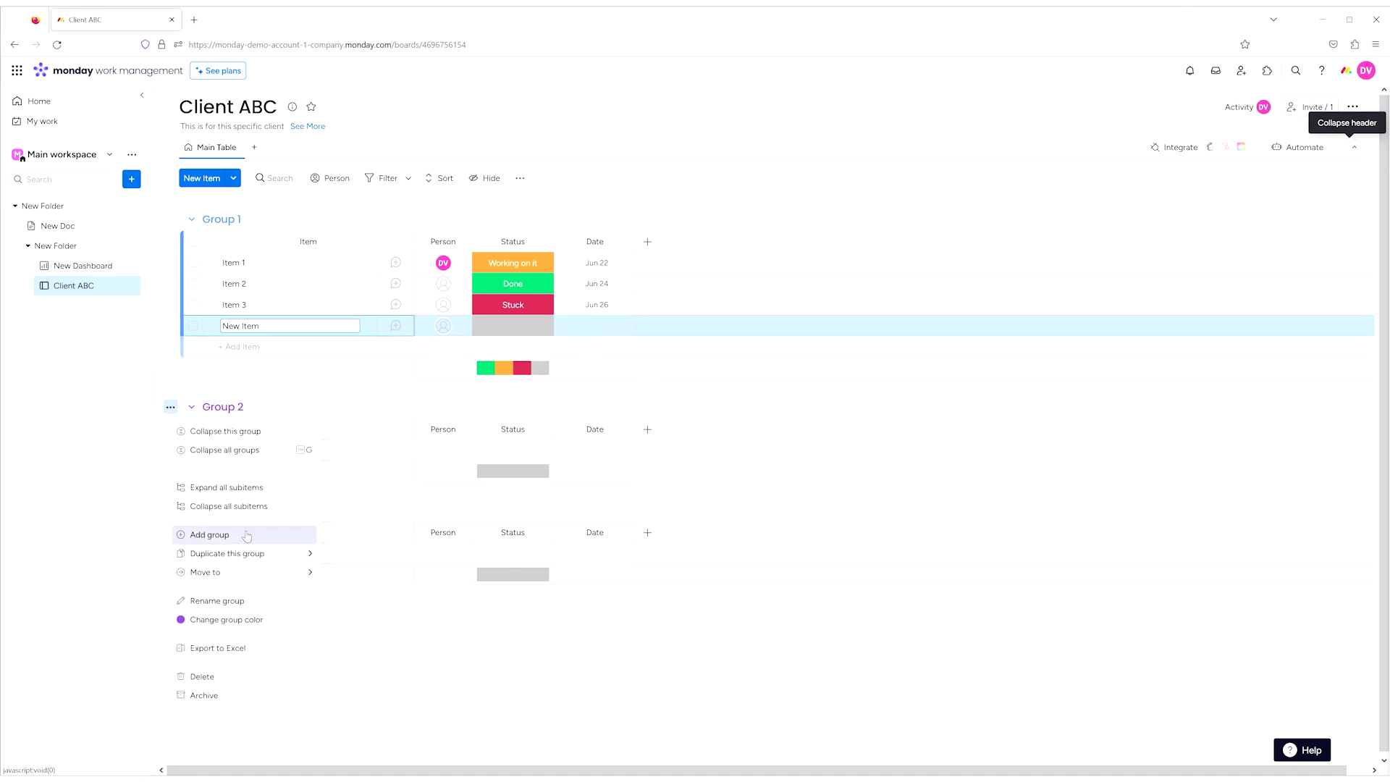
click(210, 534)
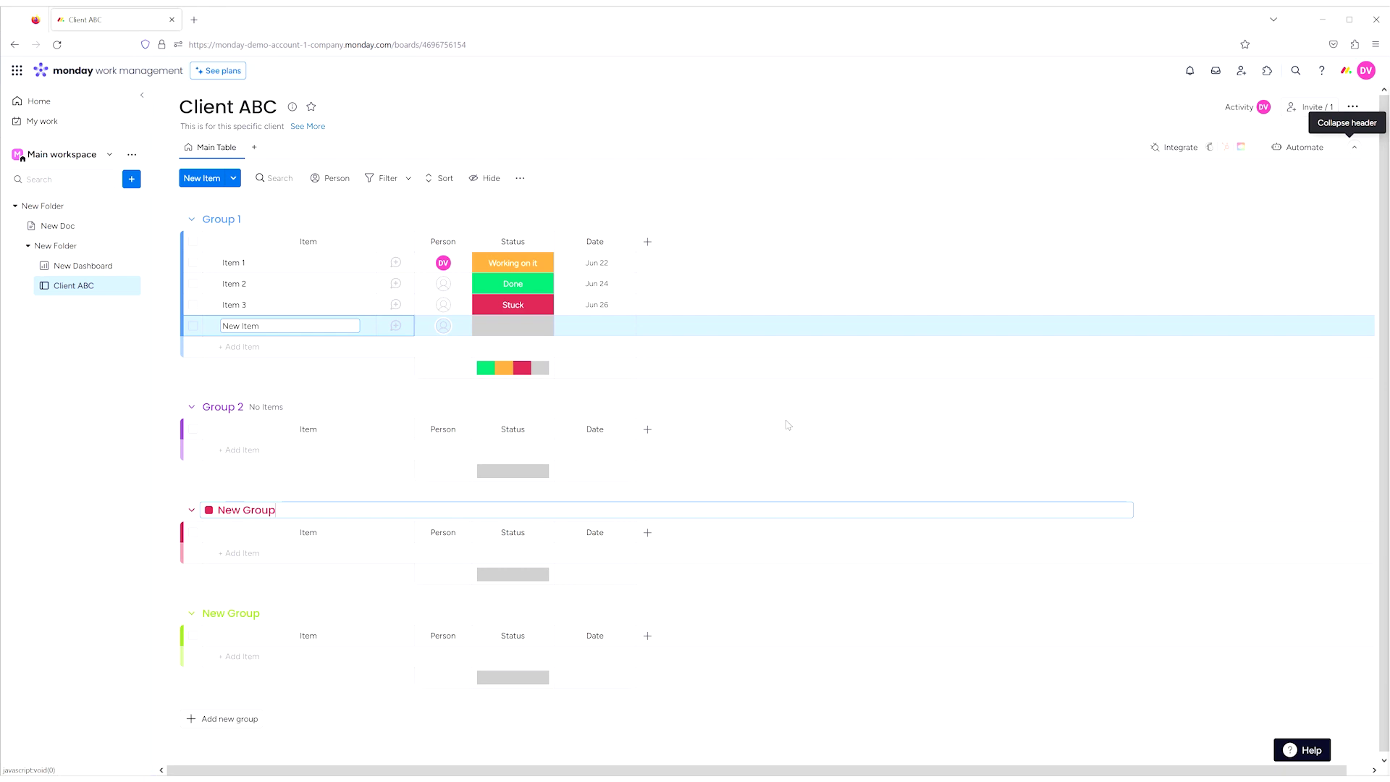